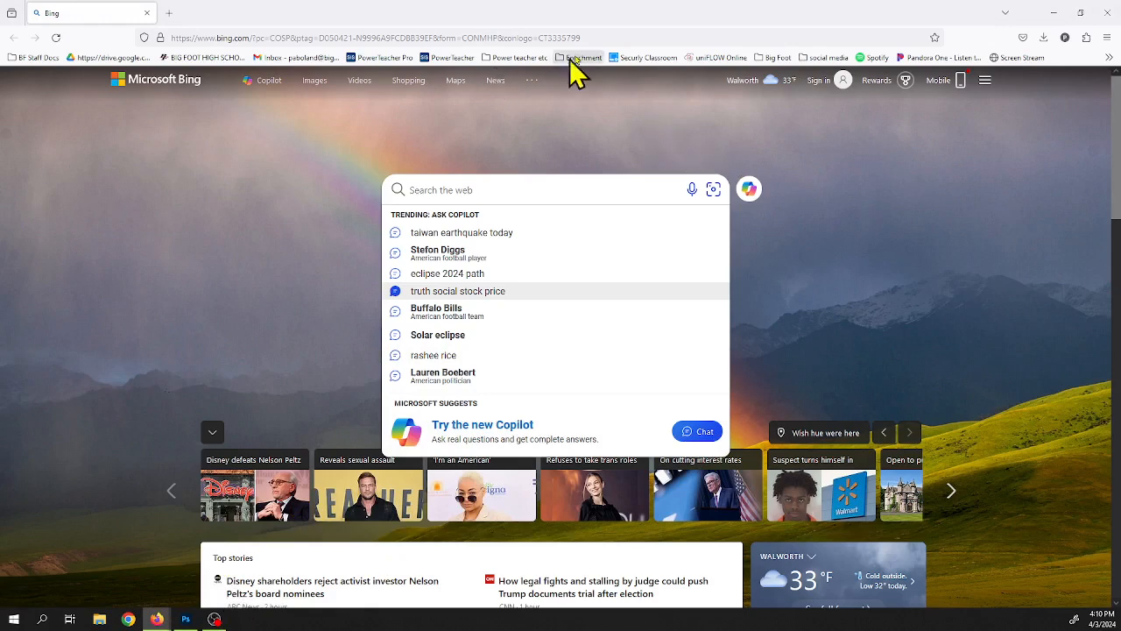
Open the Stylar AI image editor website at stylar.ai.
left_click(621, 38)
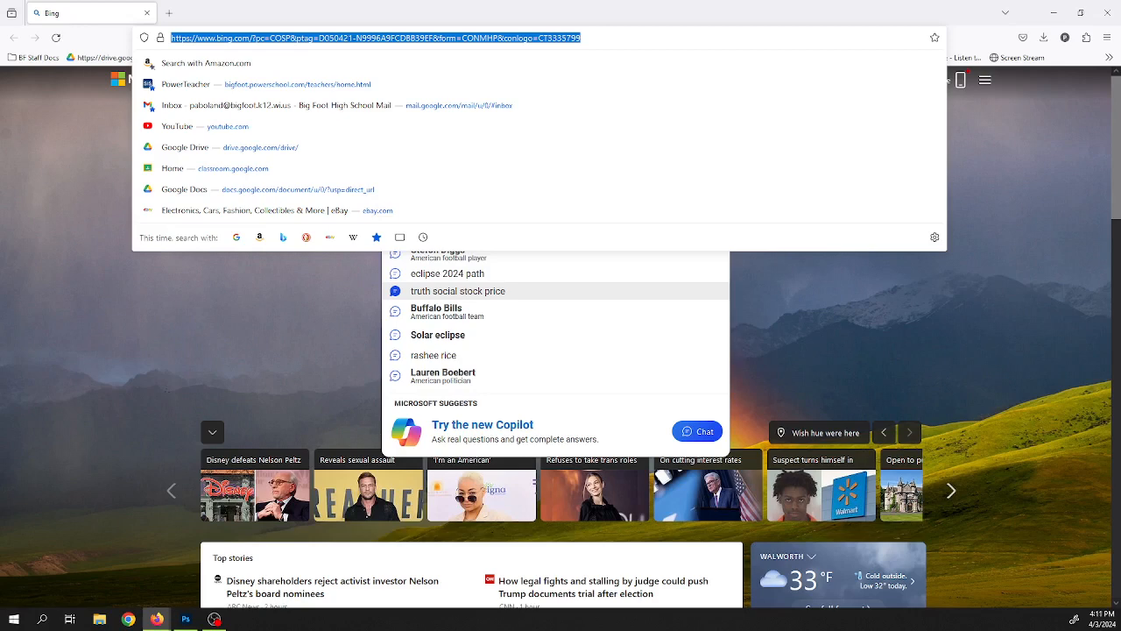
type("stylar.ai/")
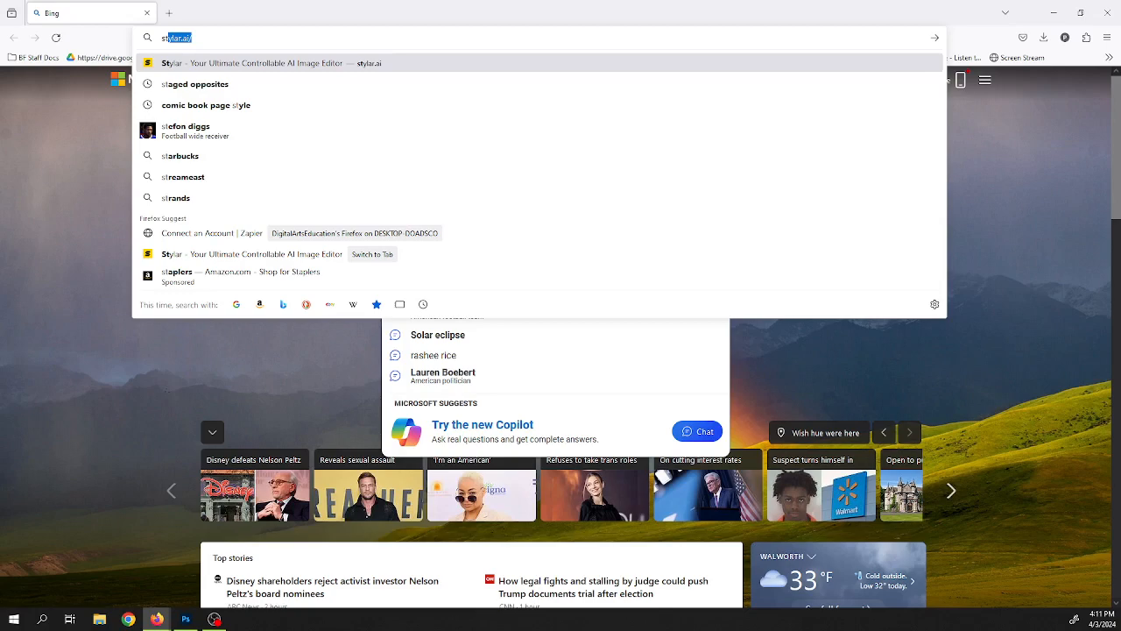
left_click(320, 65)
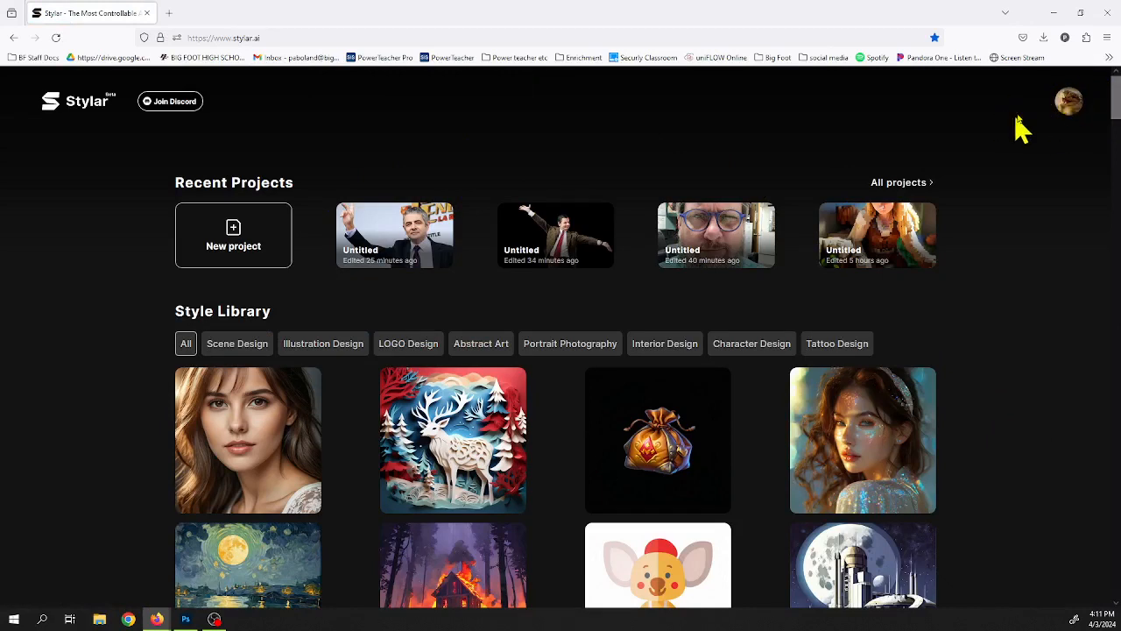
Log out of Stylar and log back in with the first listed Google account.
left_click(1063, 110)
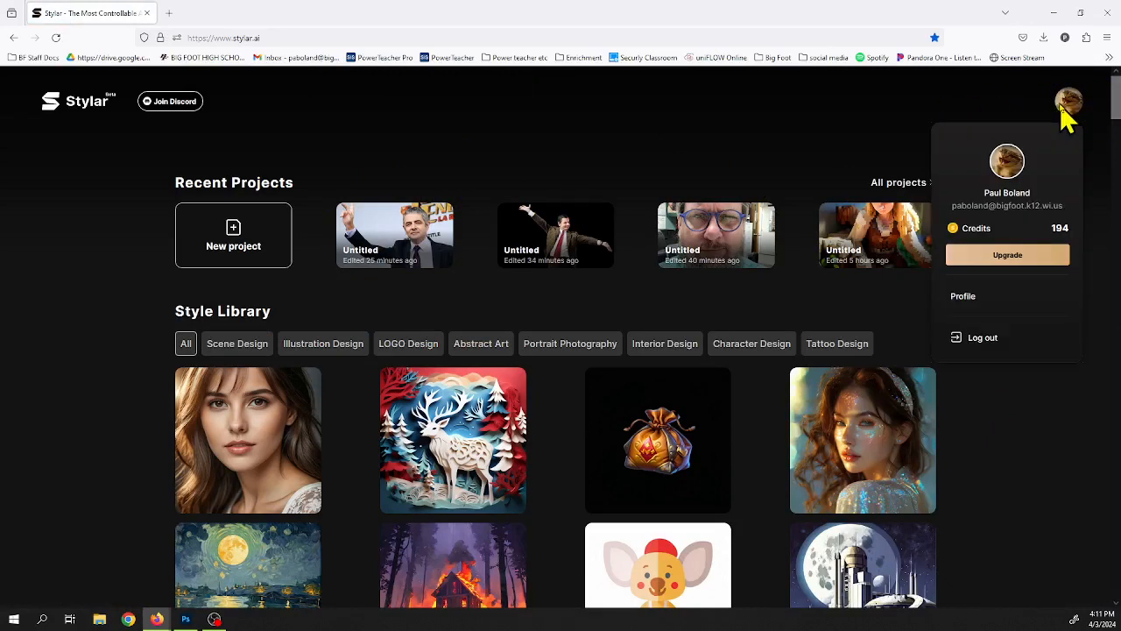
left_click(983, 340)
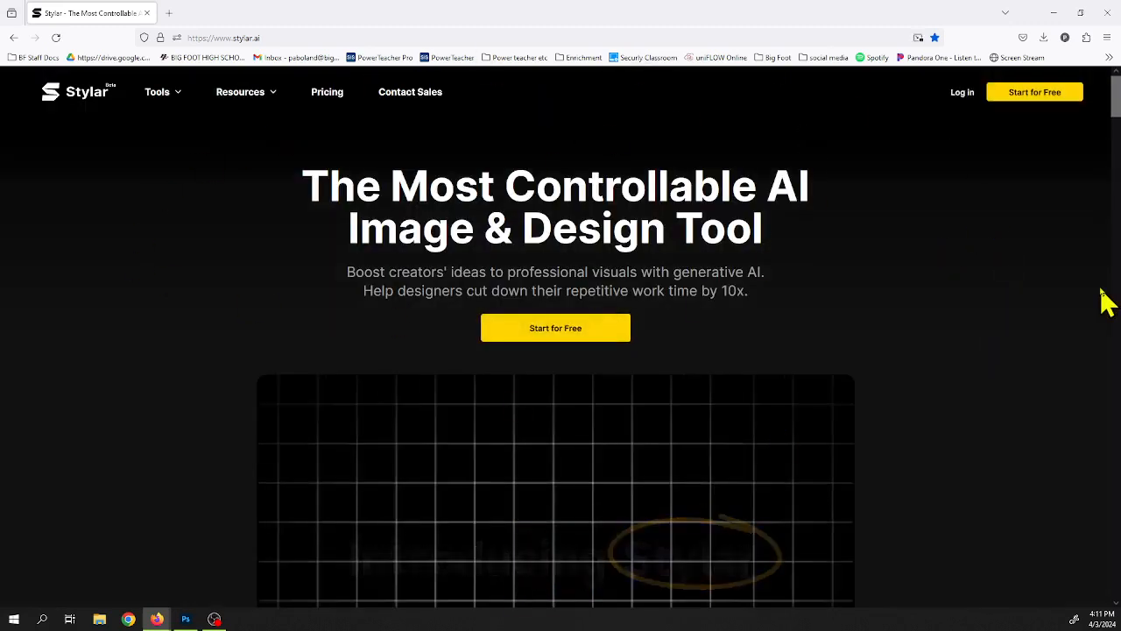
left_click(962, 93)
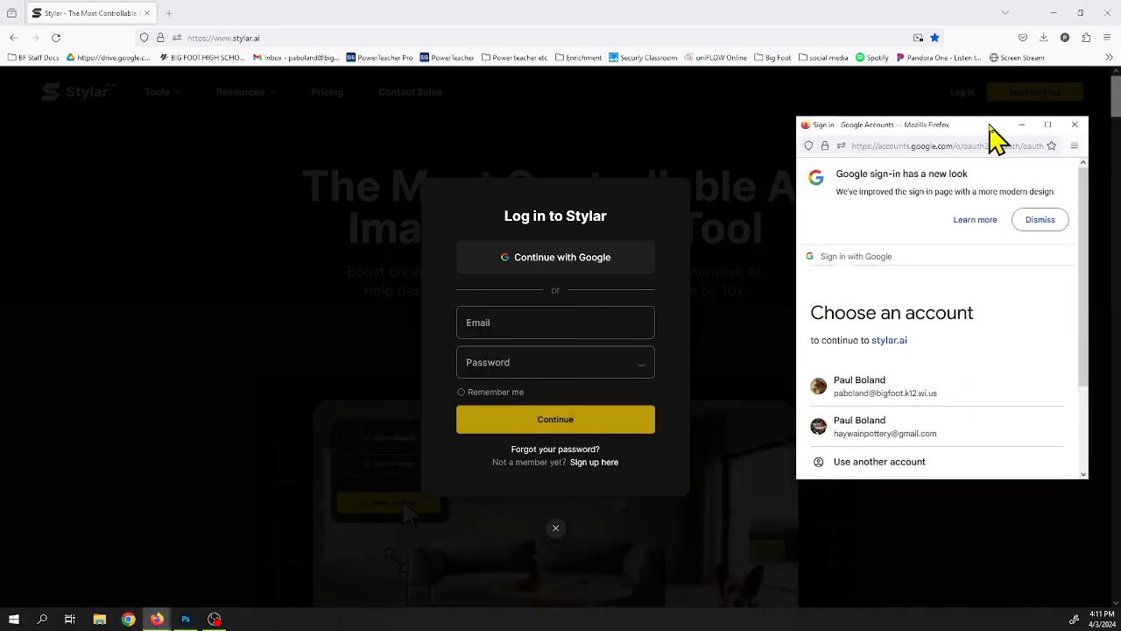
left_click(863, 384)
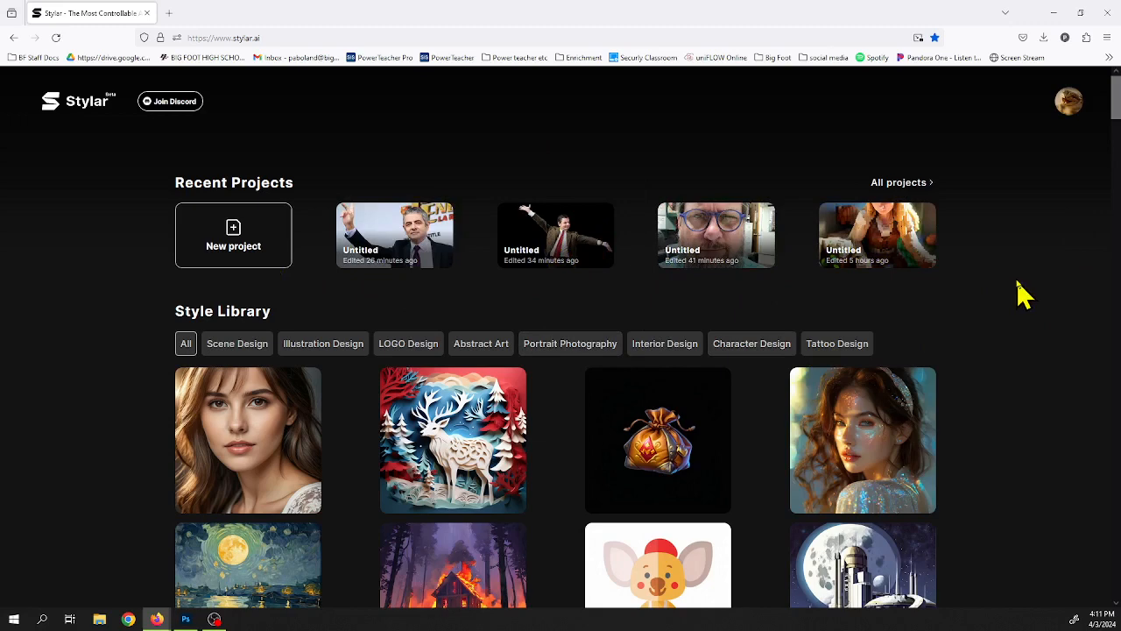
Create a new project with a 3:4 aspect ratio canvas.
left_click(234, 248)
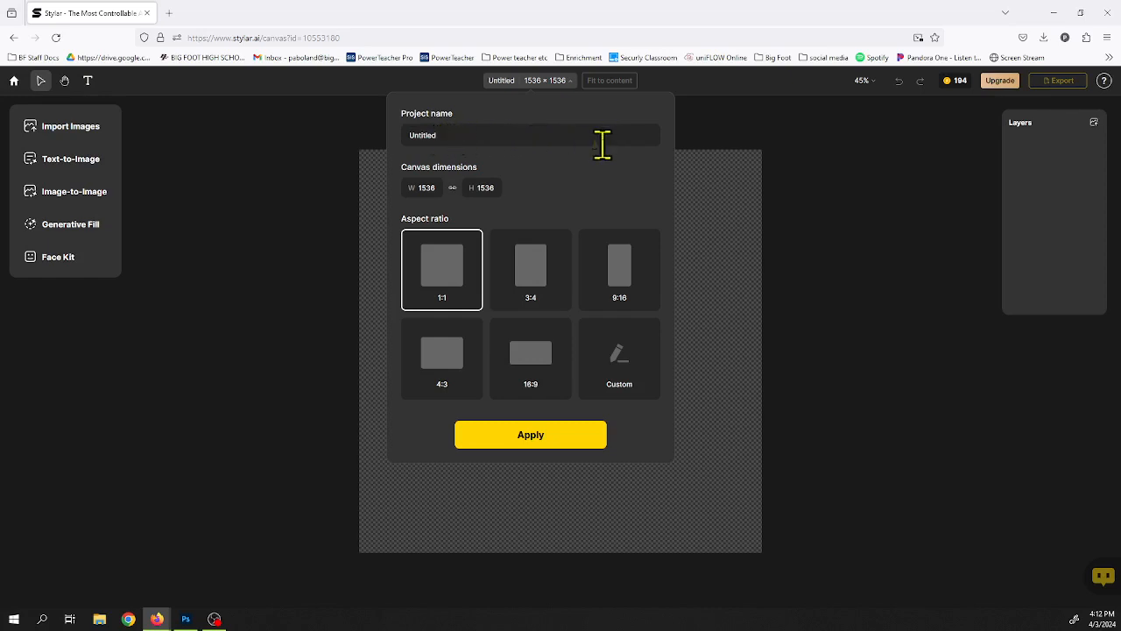
left_click(536, 283)
left_click(530, 435)
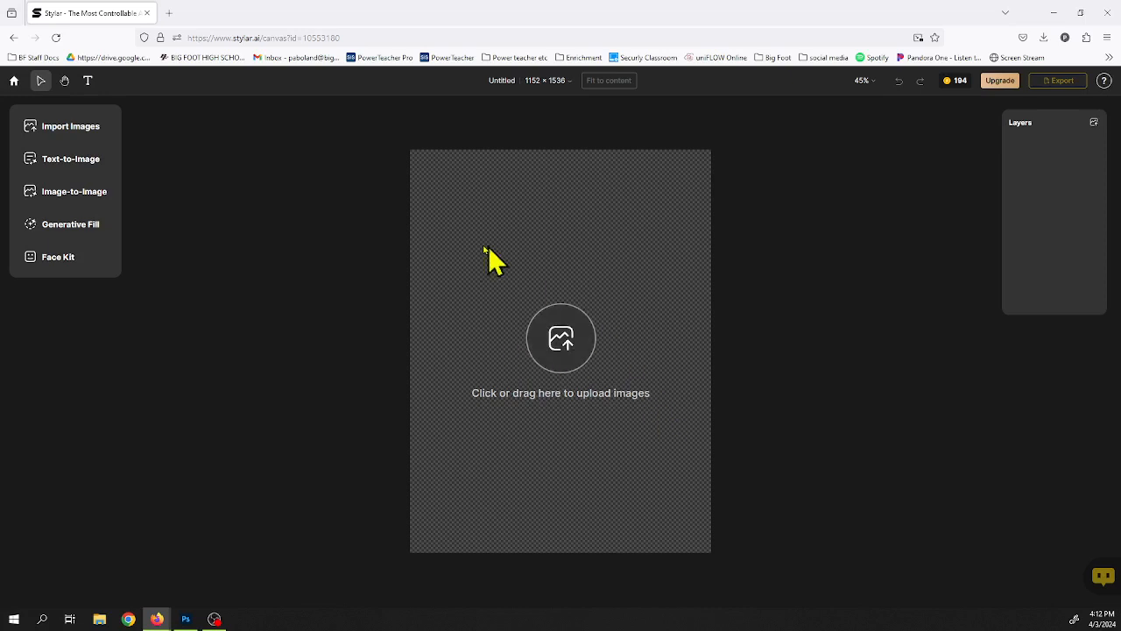
Upload the photo of the man in a suit with his raised hand and fit the canvas to it.
left_click(568, 352)
left_click_drag(12, 295, 554, 333)
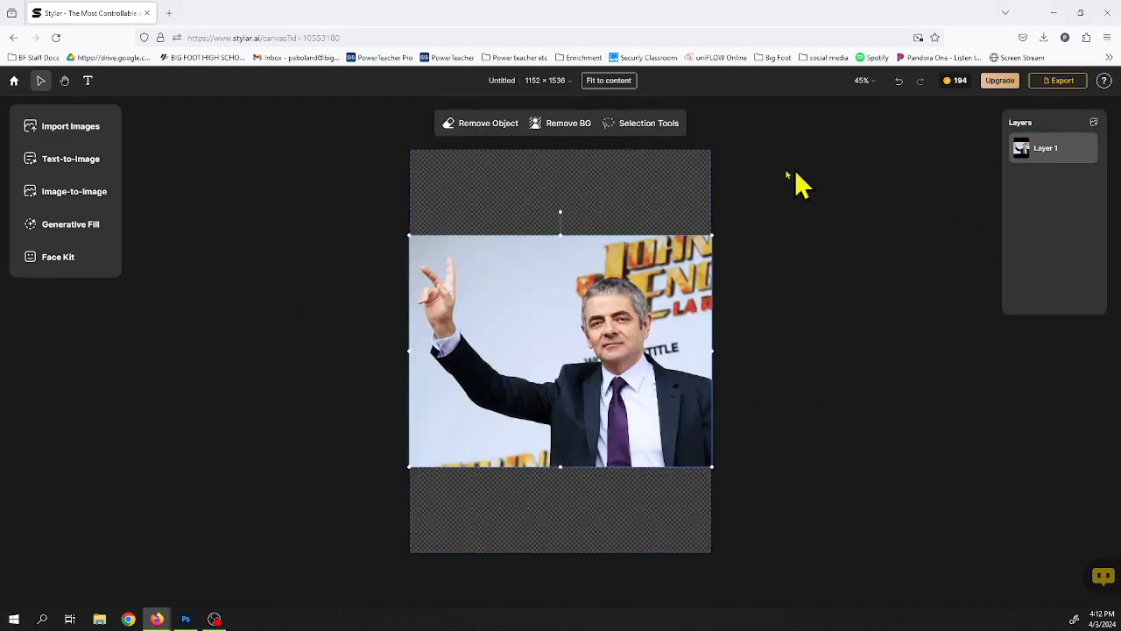
left_click(612, 92)
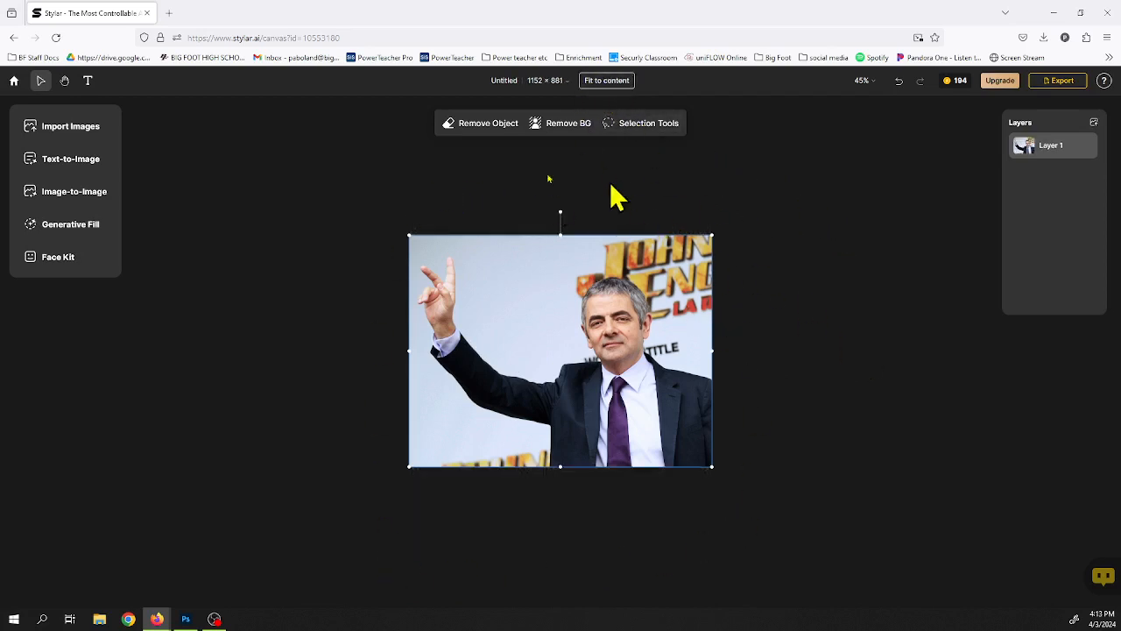
left_click(872, 87)
left_click(873, 164)
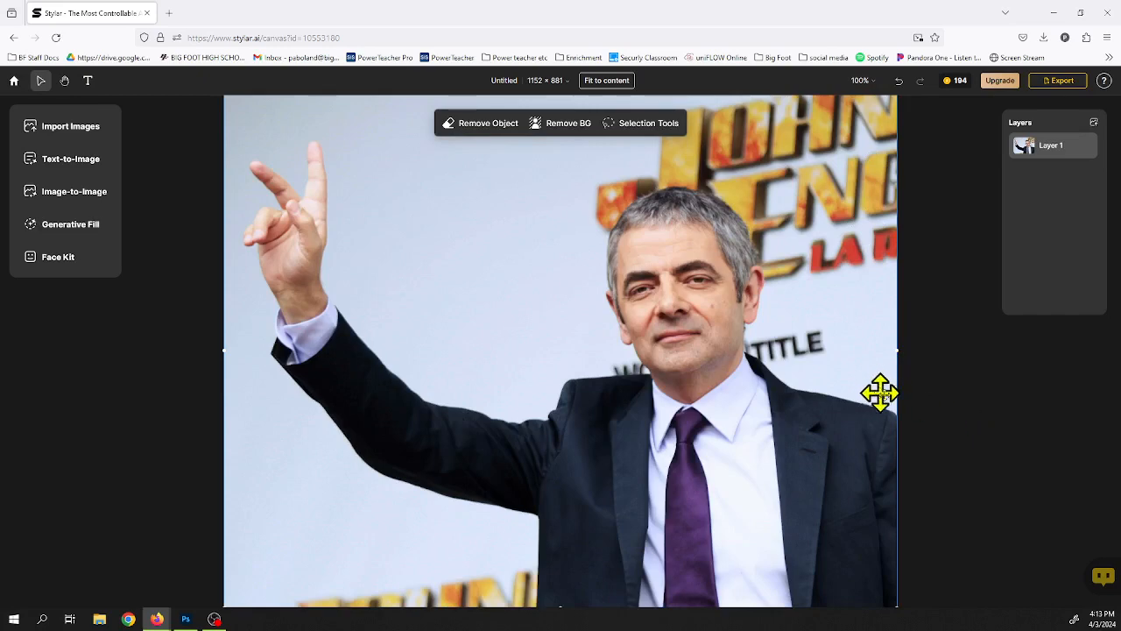
left_click(1012, 455)
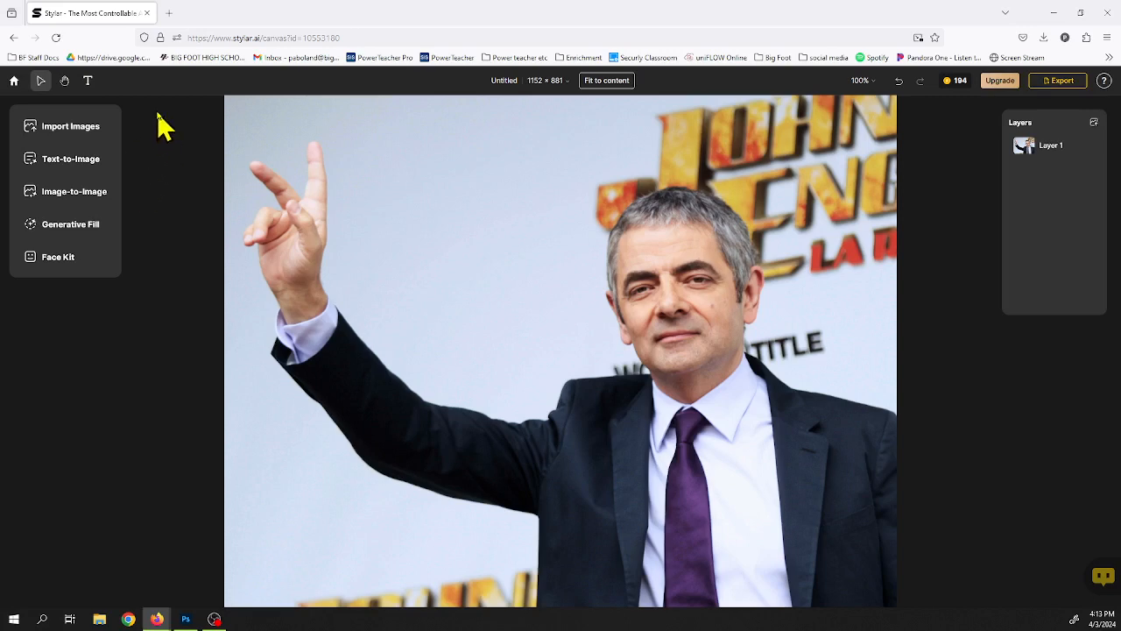
Choose the 3D Pixel style from the style library for an Image-to-Image conversion.
left_click(52, 203)
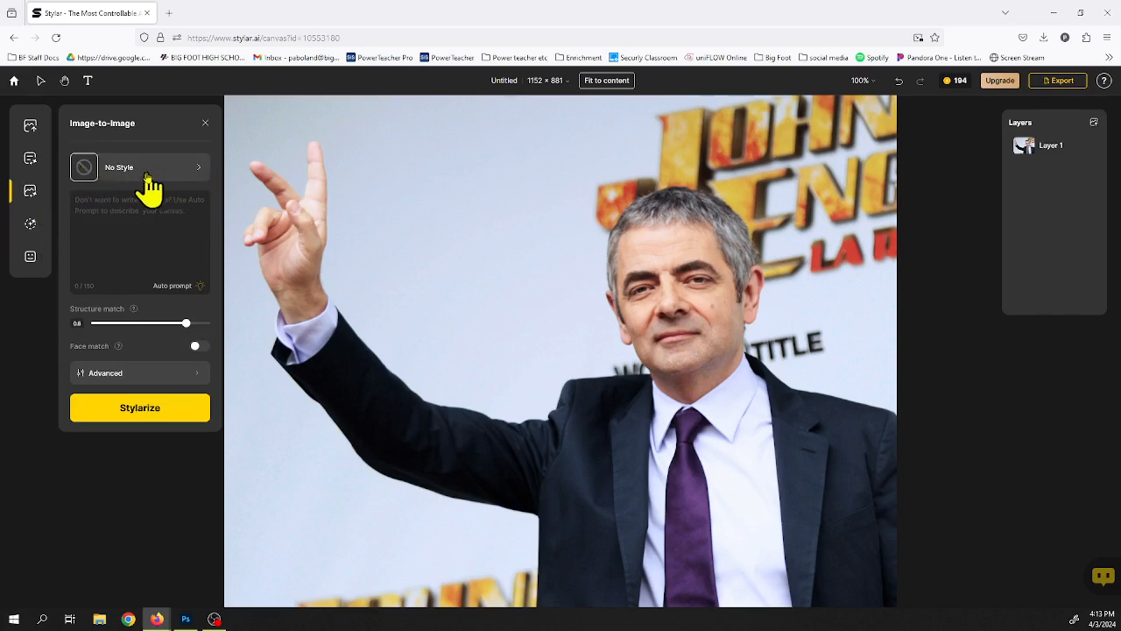
left_click(200, 171)
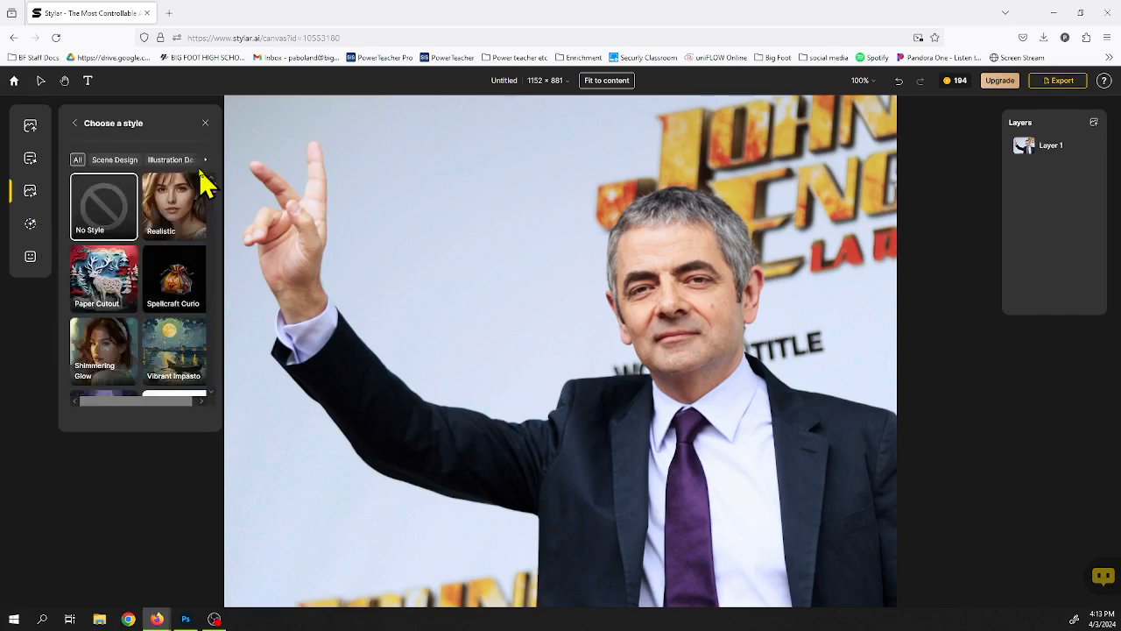
scroll(182, 223, "down", 3)
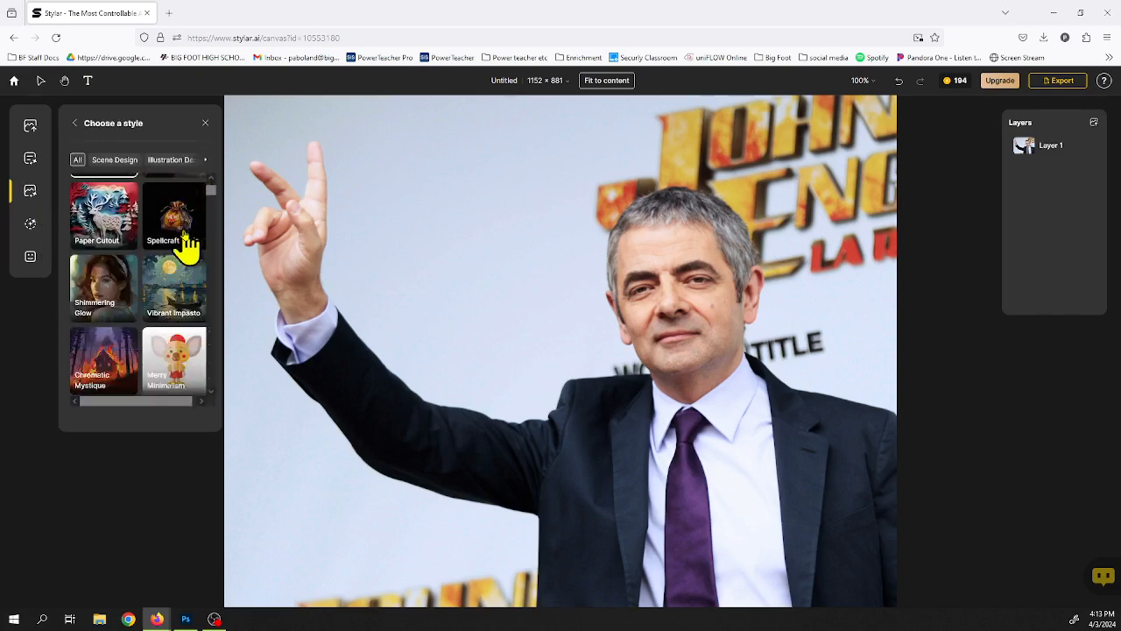
scroll(184, 245, "down", 10)
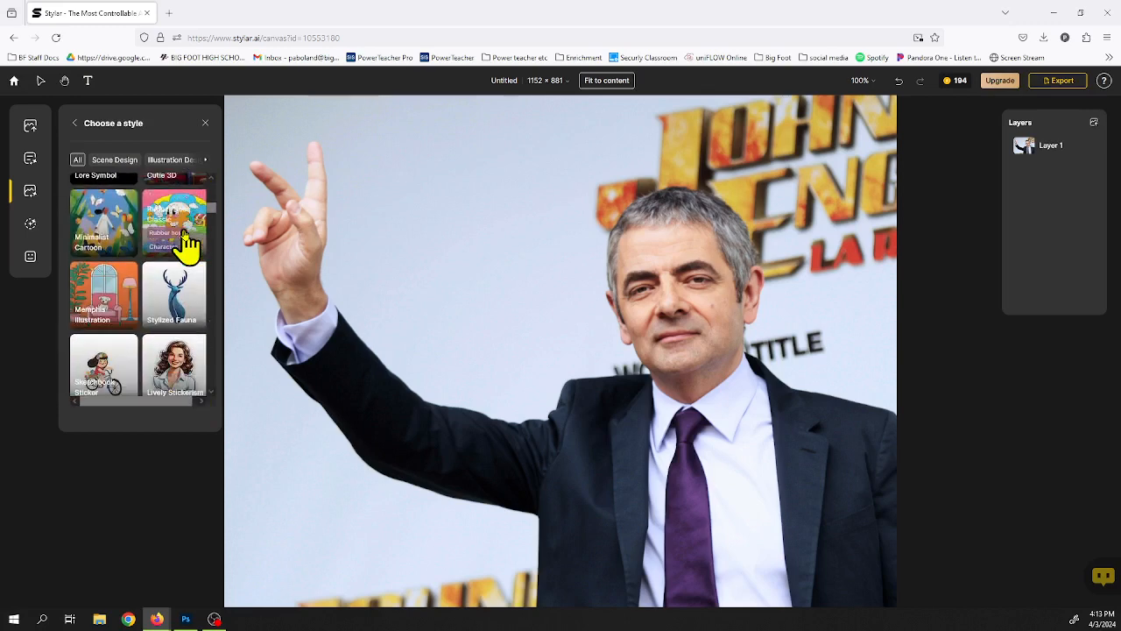
scroll(187, 248, "down", 6)
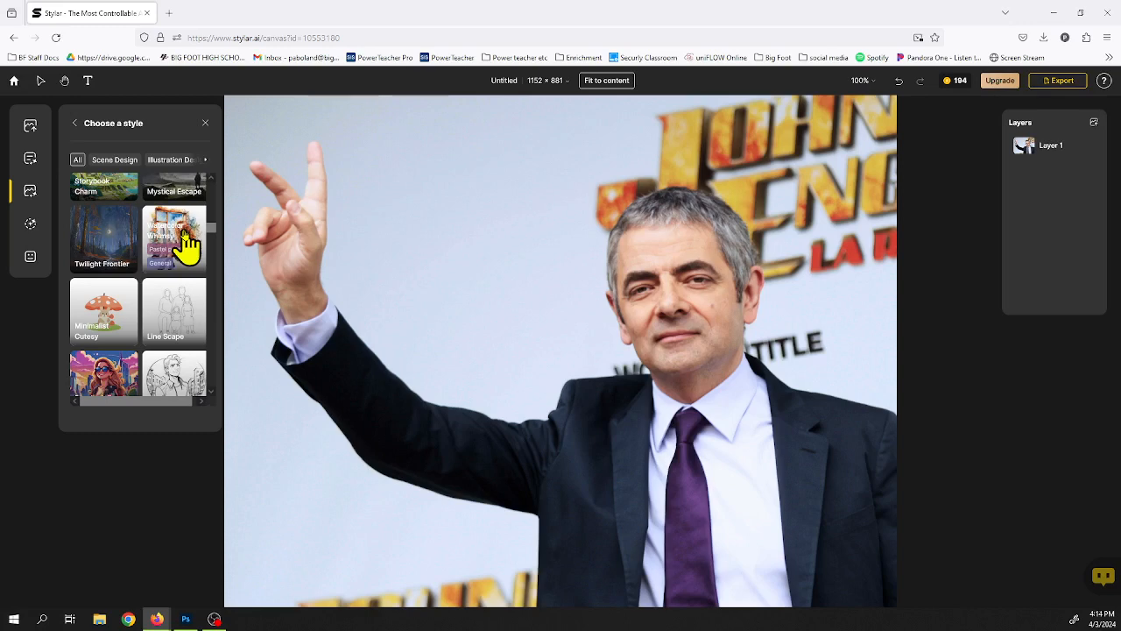
scroll(175, 248, "down", 4)
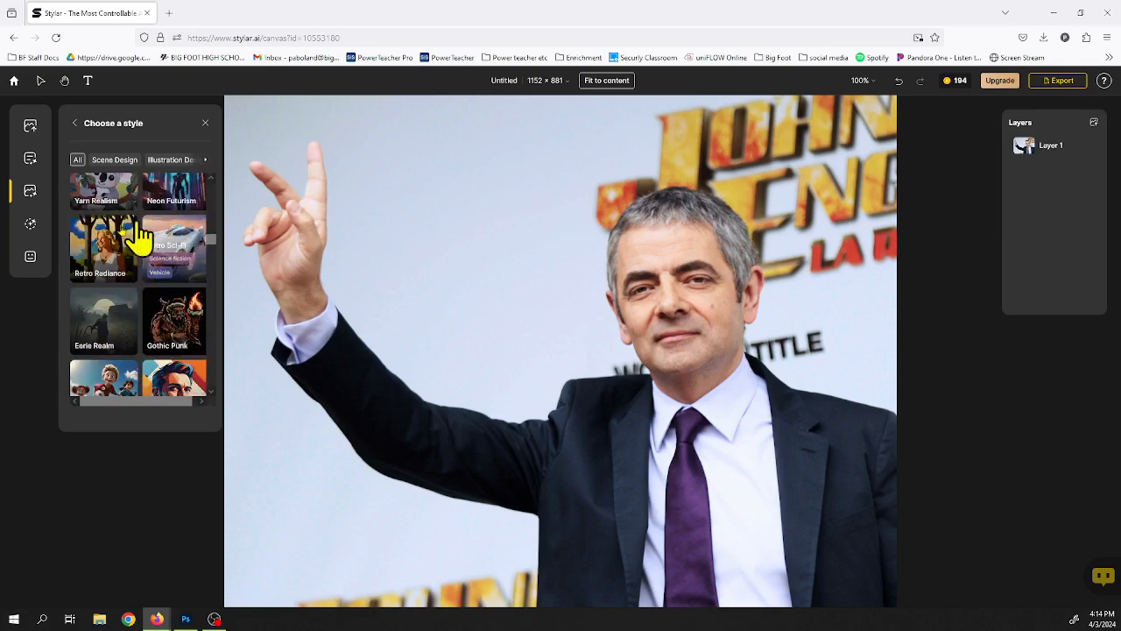
scroll(145, 263, "down", 8)
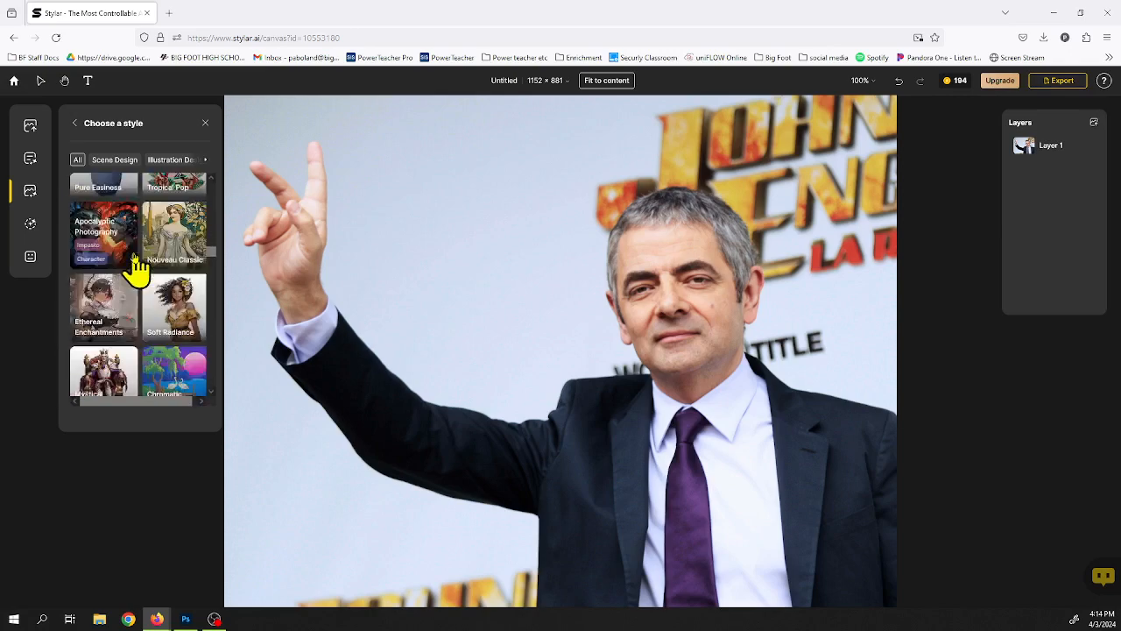
scroll(140, 263, "down", 8)
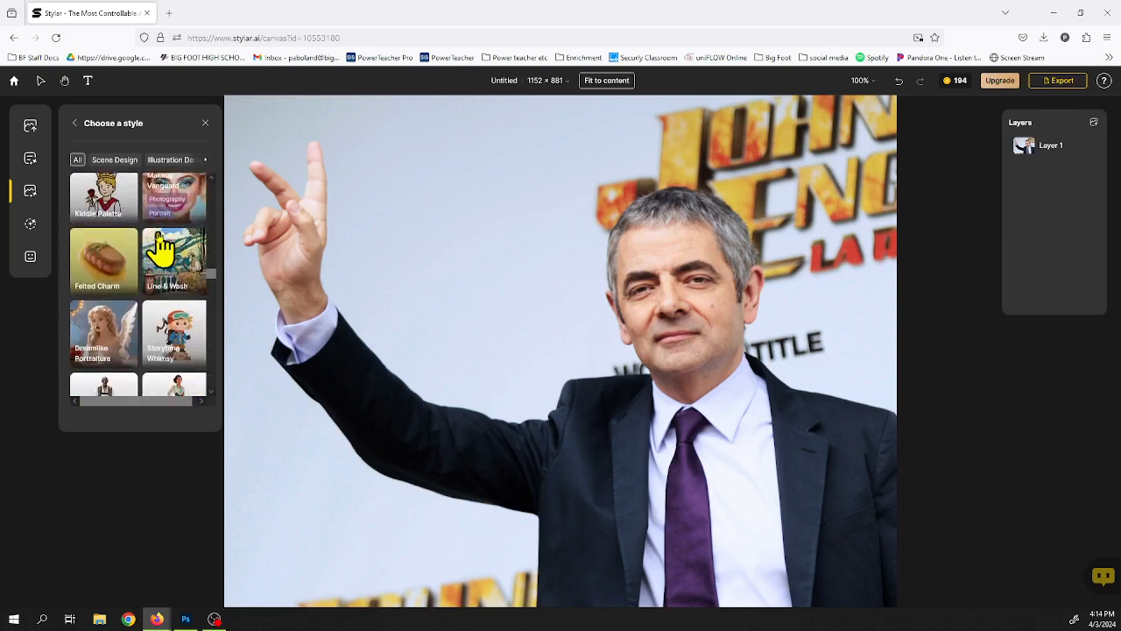
scroll(161, 250, "down", 8)
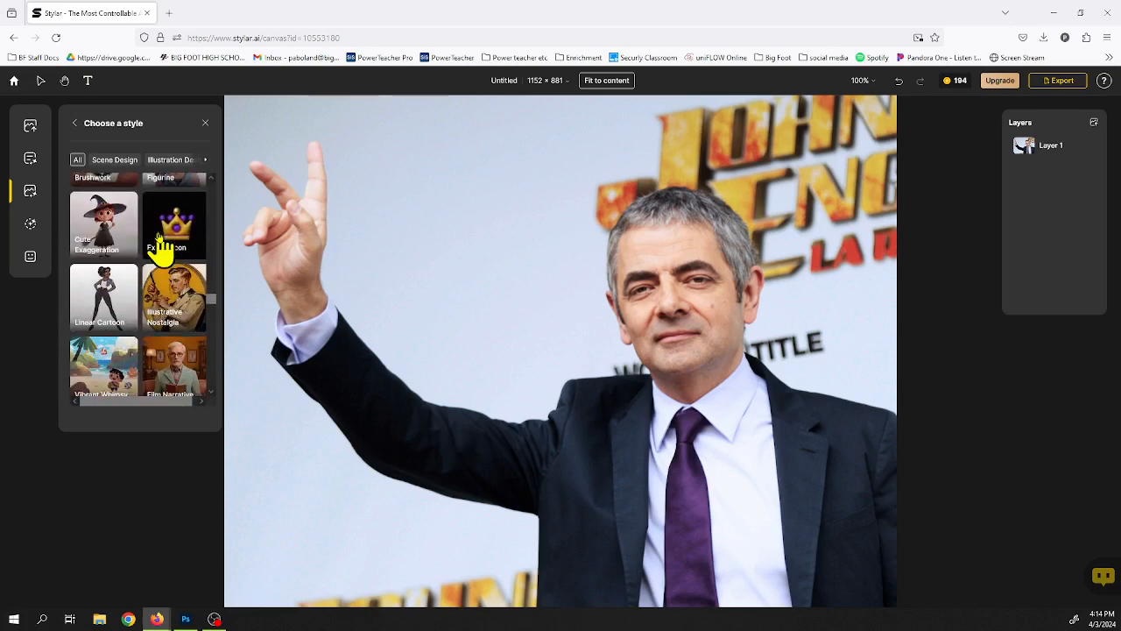
scroll(160, 250, "down", 8)
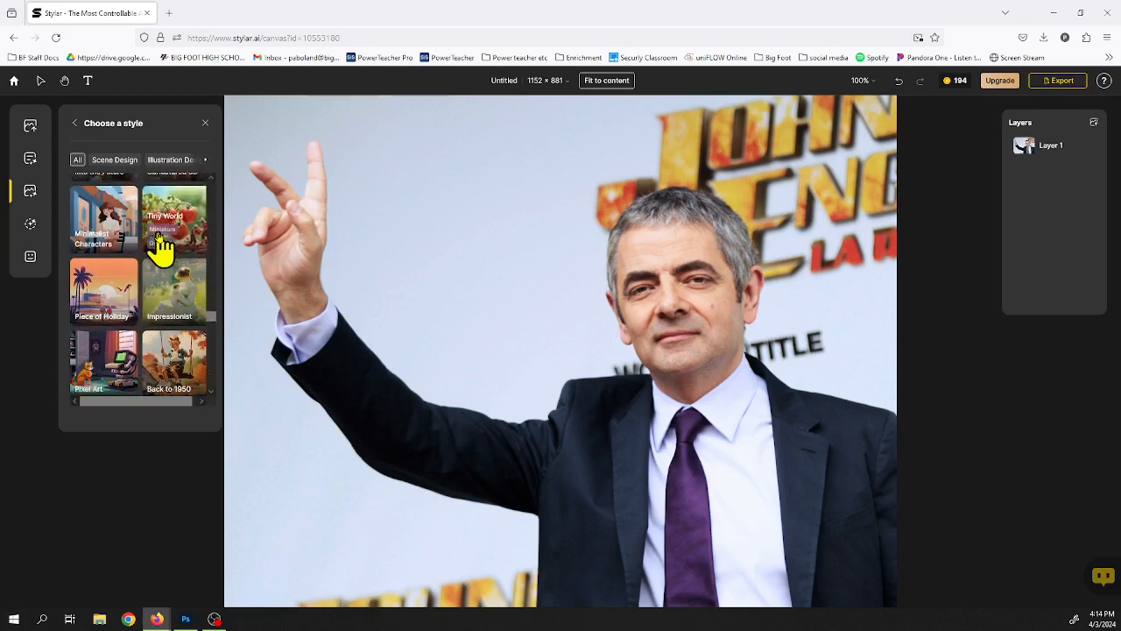
scroll(161, 250, "down", 8)
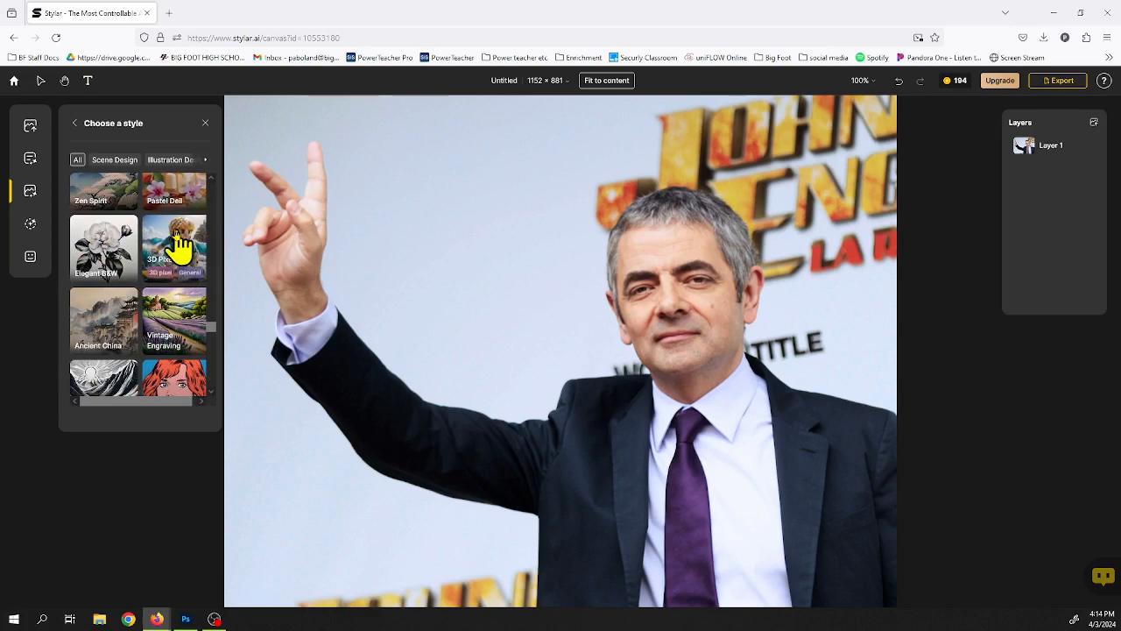
left_click(178, 248)
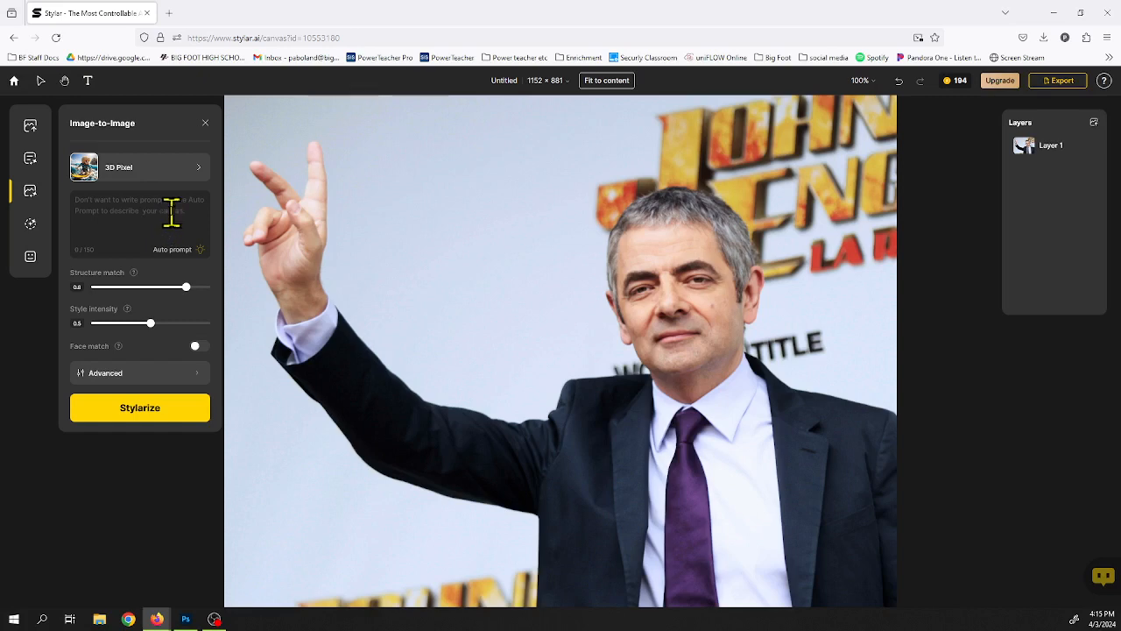
Generate an automatic prompt describing the photo and replace "thumbs up" in it with "peace".
left_click(189, 254)
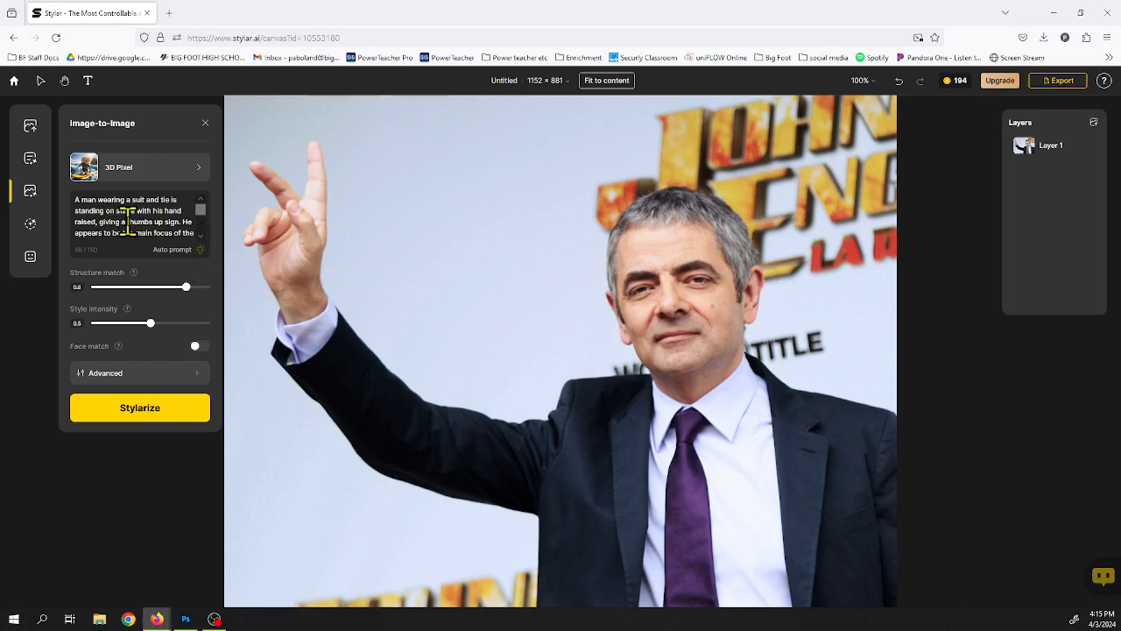
left_click_drag(129, 222, 160, 221)
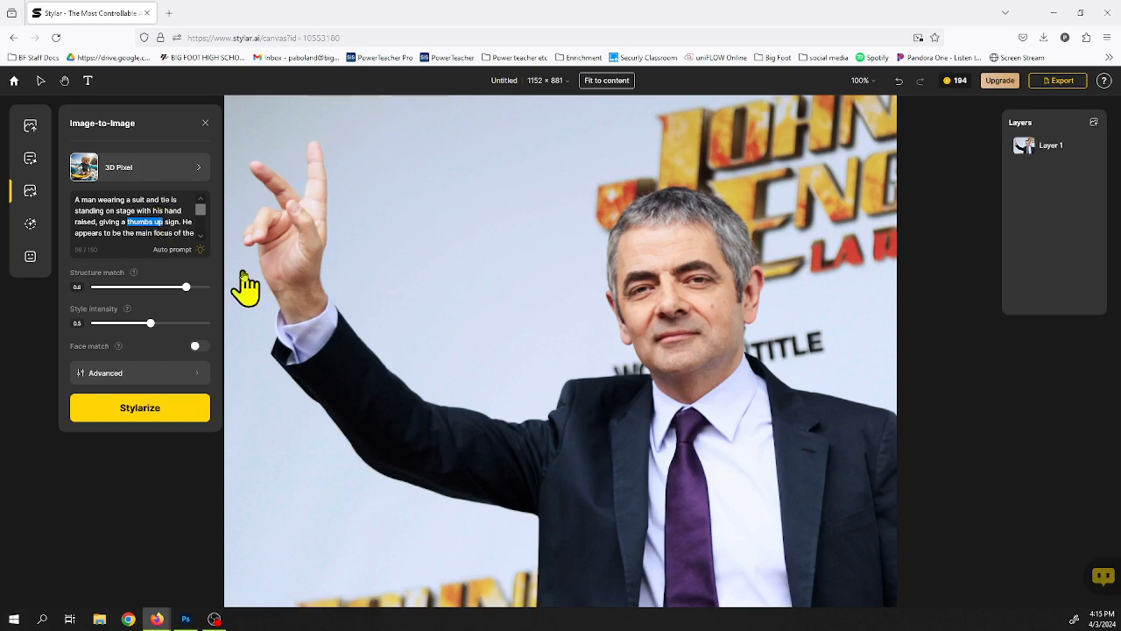
type("pe")
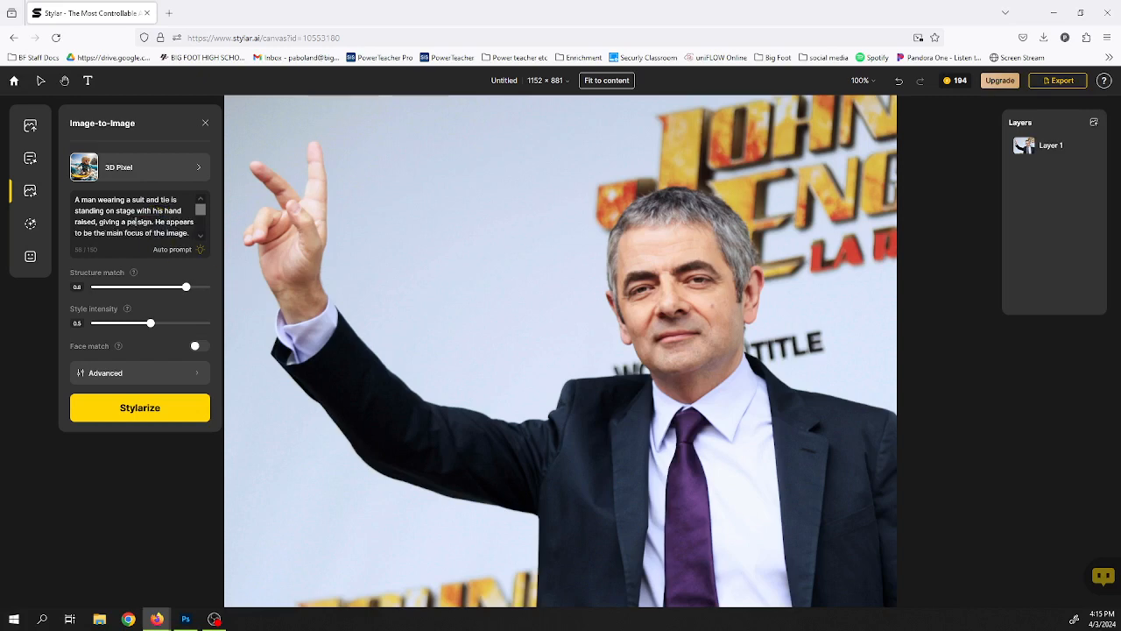
type("ace")
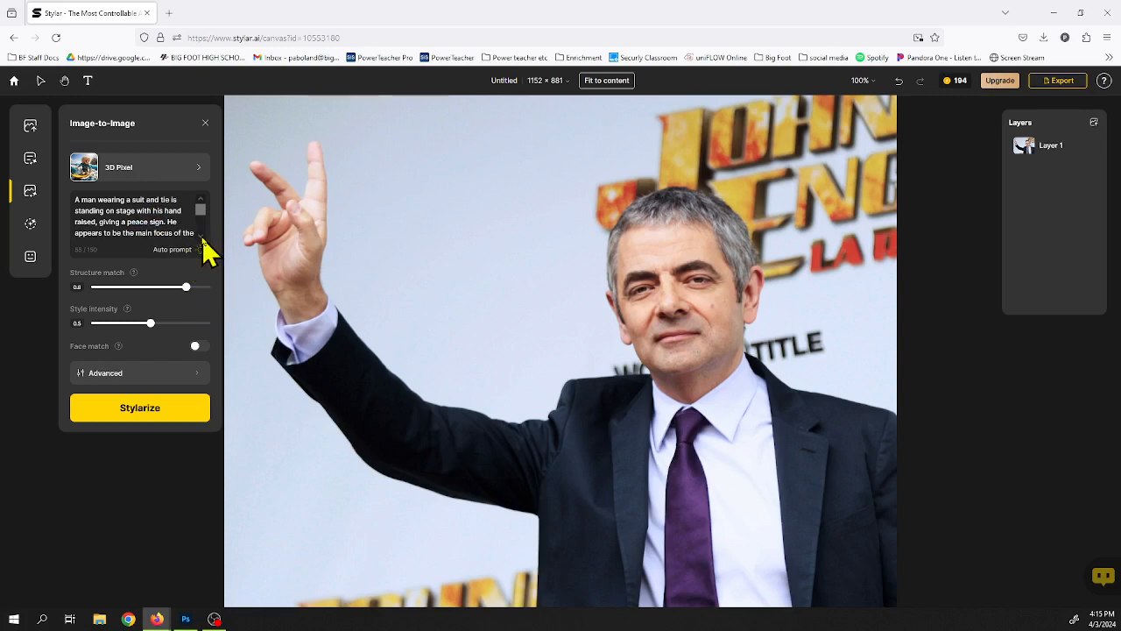
Review the rest of the prompt and stylarize the photo with structure match at 1 and face match enabled.
scroll(201, 238, "down", 3)
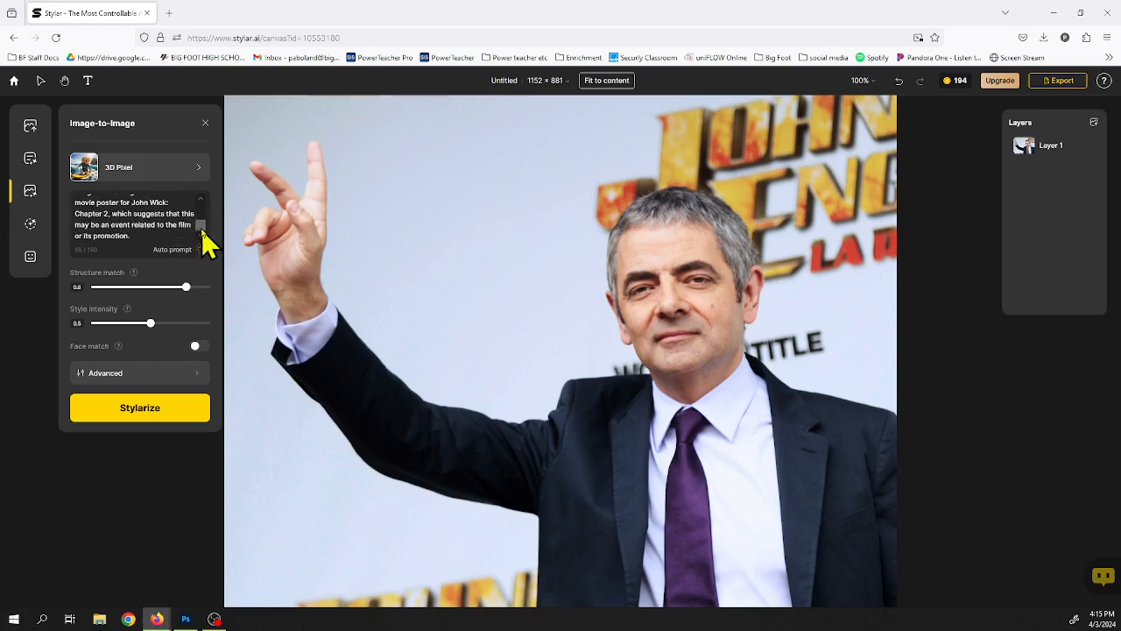
scroll(201, 238, "up", 2)
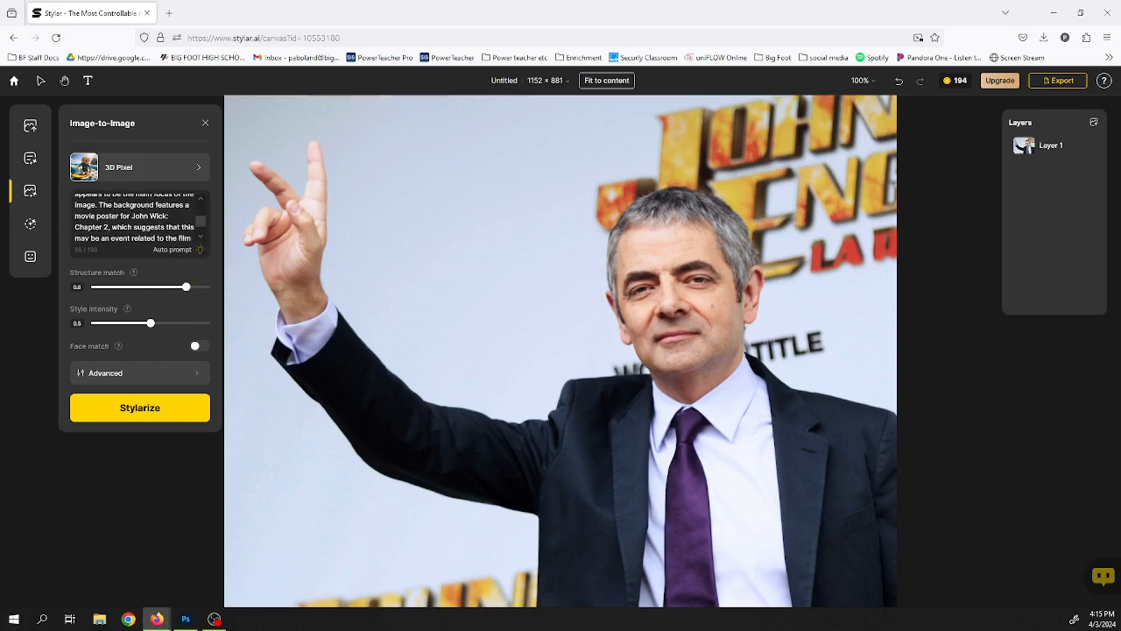
scroll(205, 231, "up", 1)
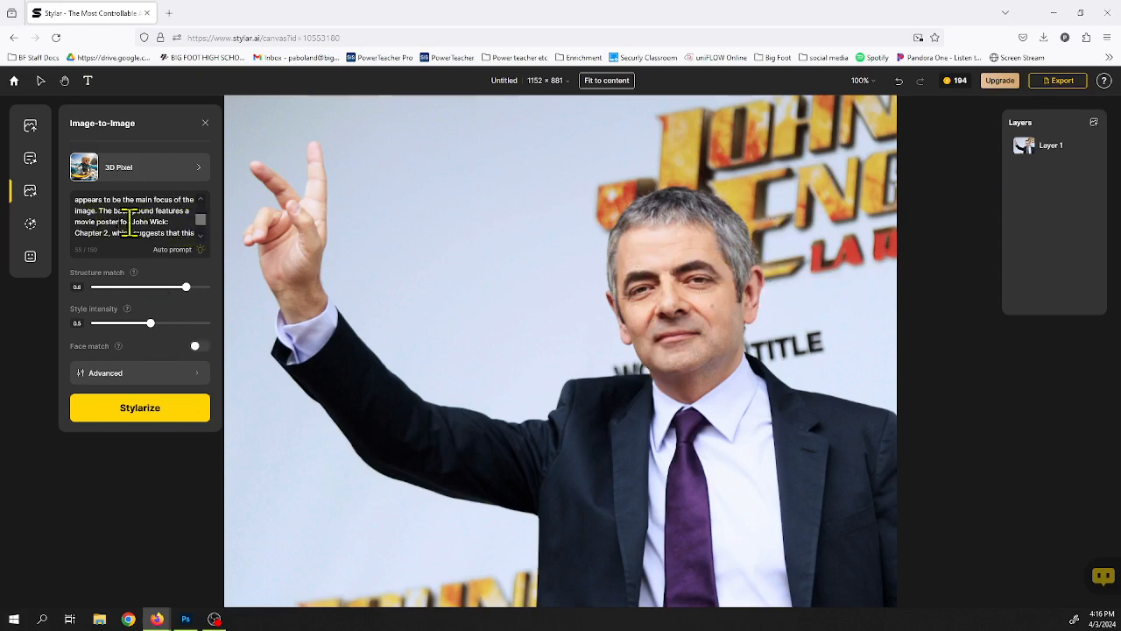
scroll(201, 226, "down", 4)
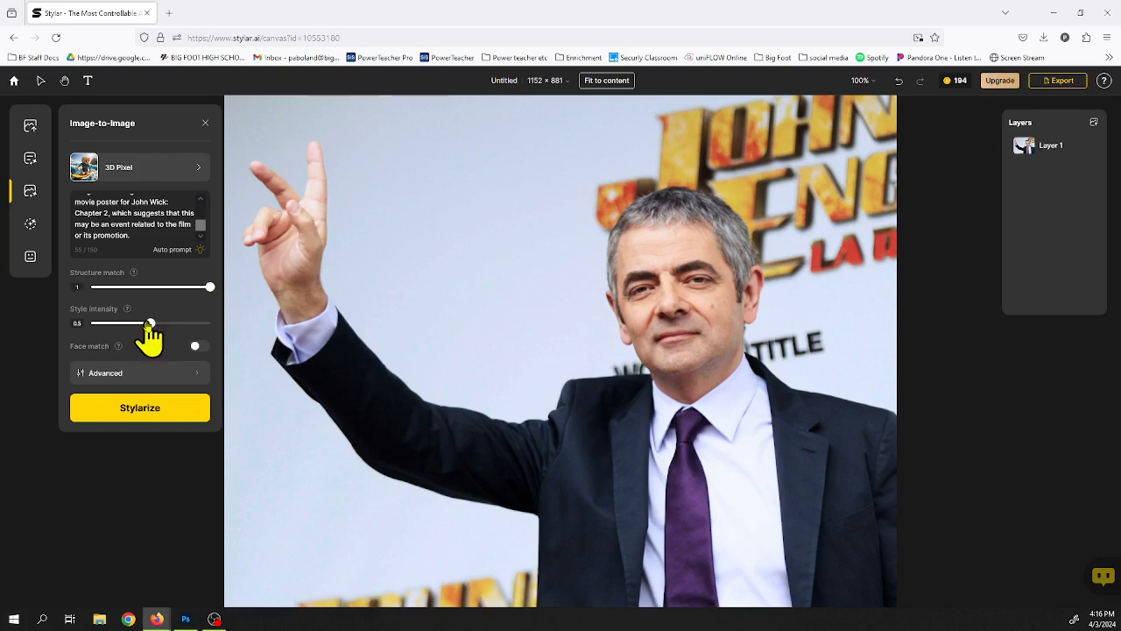
left_click(200, 347)
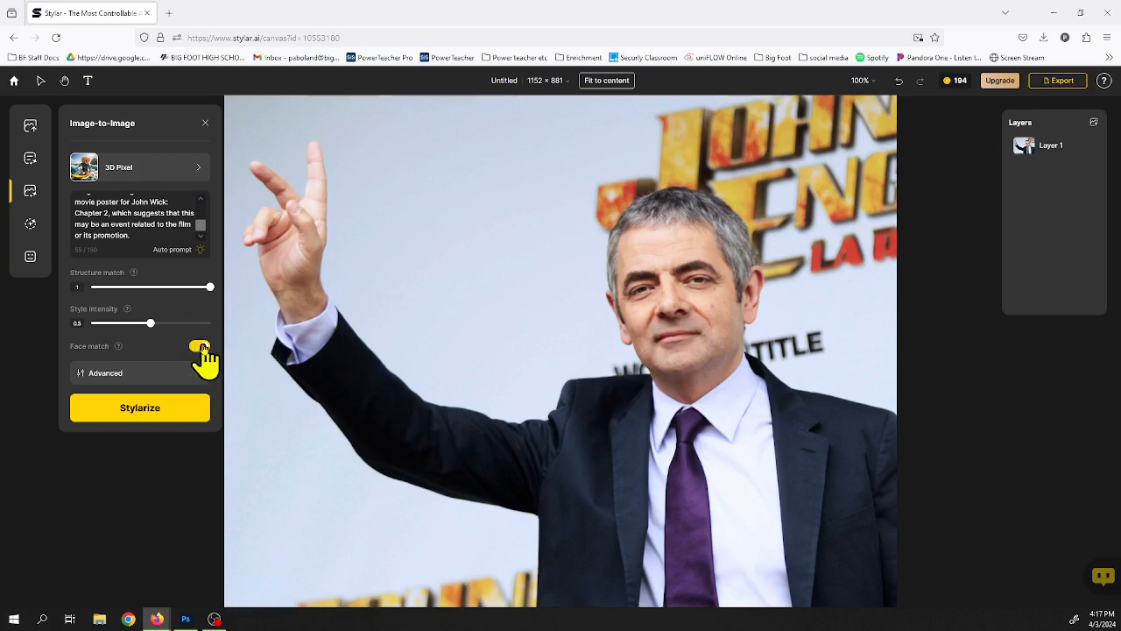
left_click(143, 410)
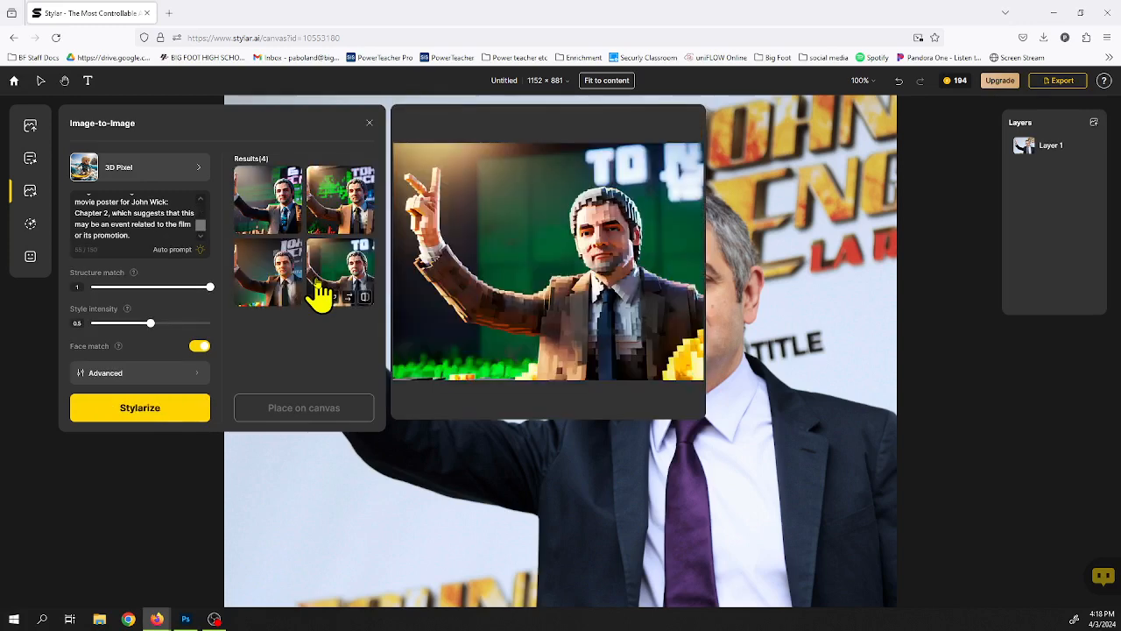
Compare the four 3D Pixel results and stylarize the photo again with the same settings.
mouse_move(274, 211)
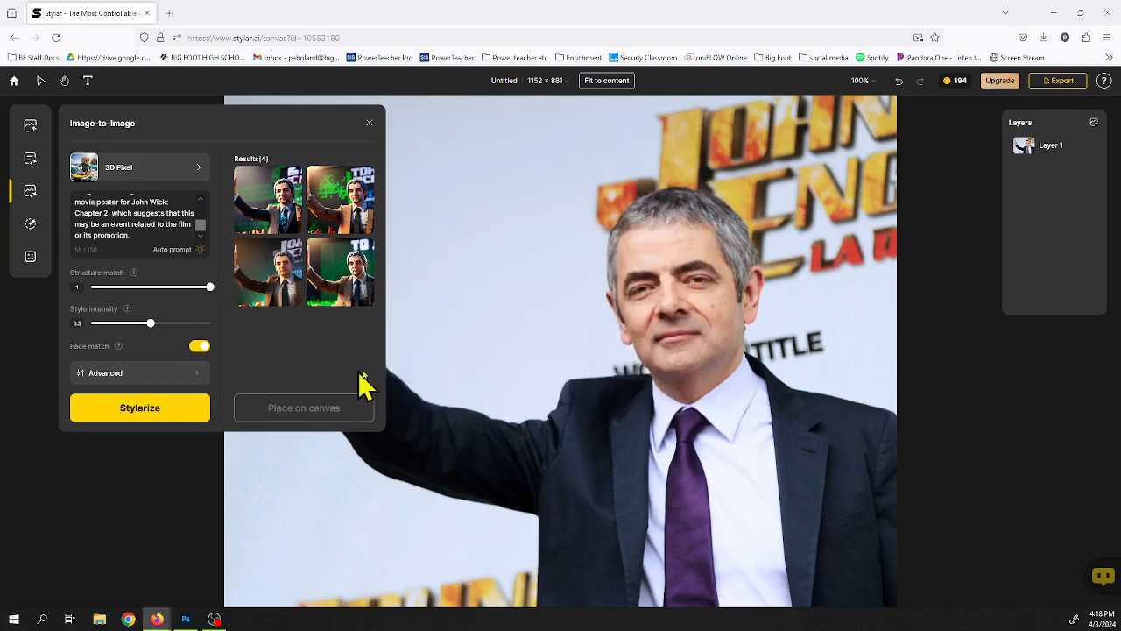
left_click(260, 279)
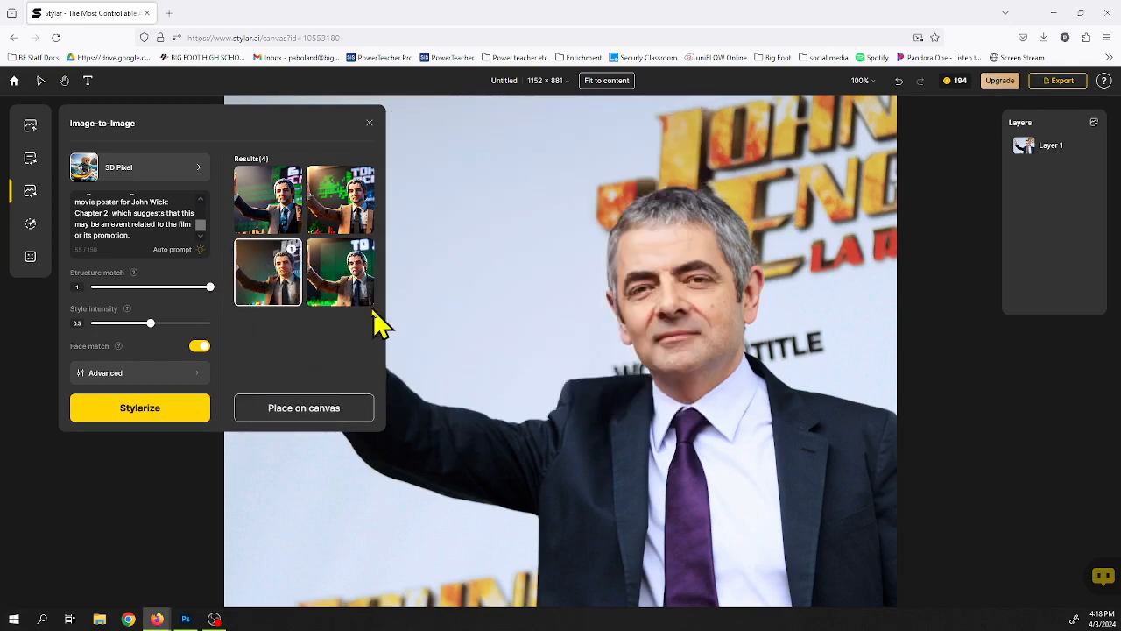
left_click(280, 284)
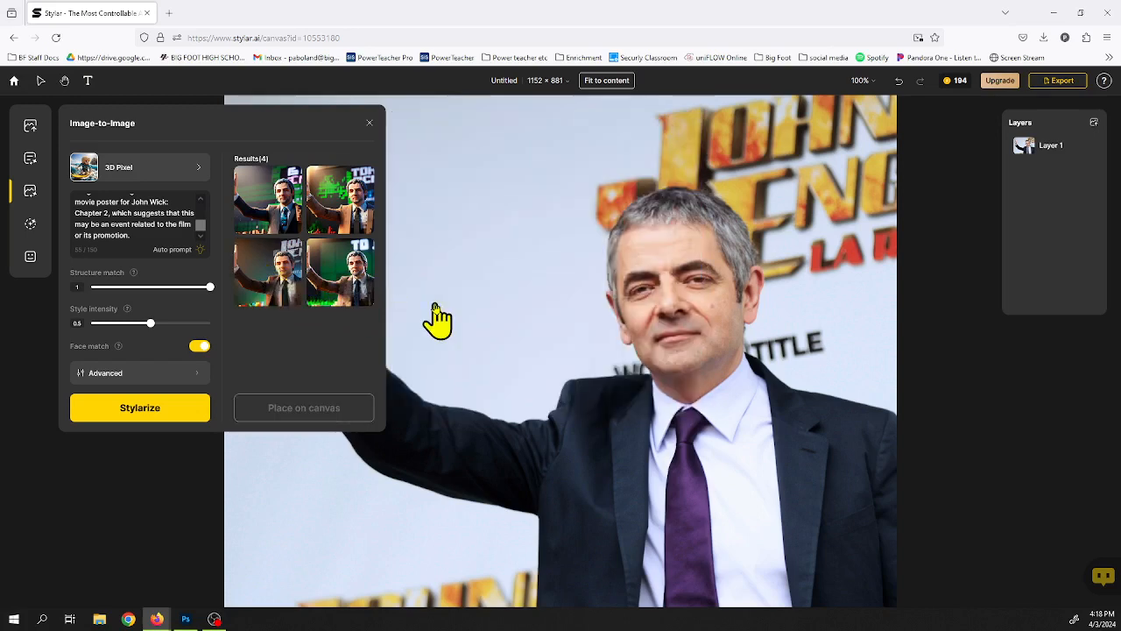
left_click(267, 294)
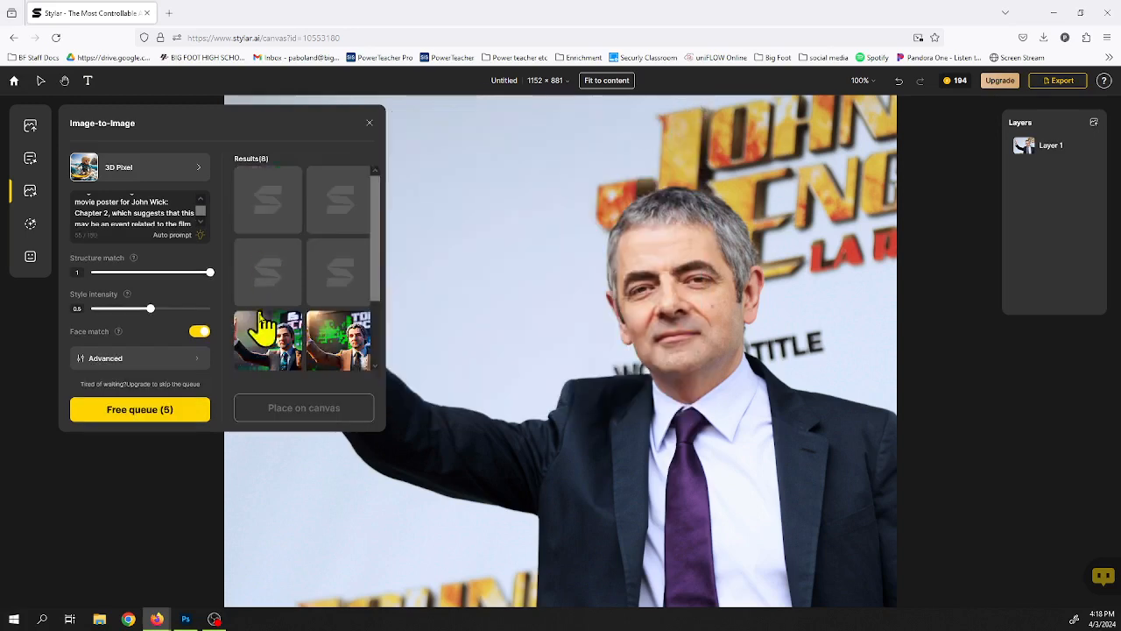
Select the first, second and fourth results of the initial 3D Pixel batch and place them on the canvas as layers.
left_click_drag(377, 272, 376, 334)
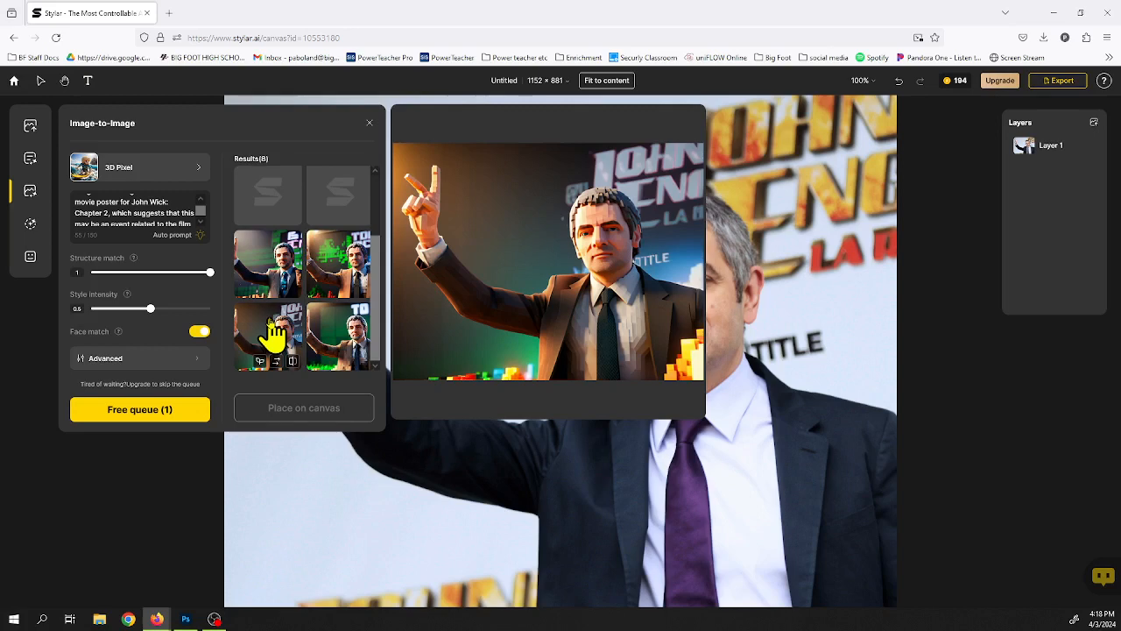
left_click(350, 337)
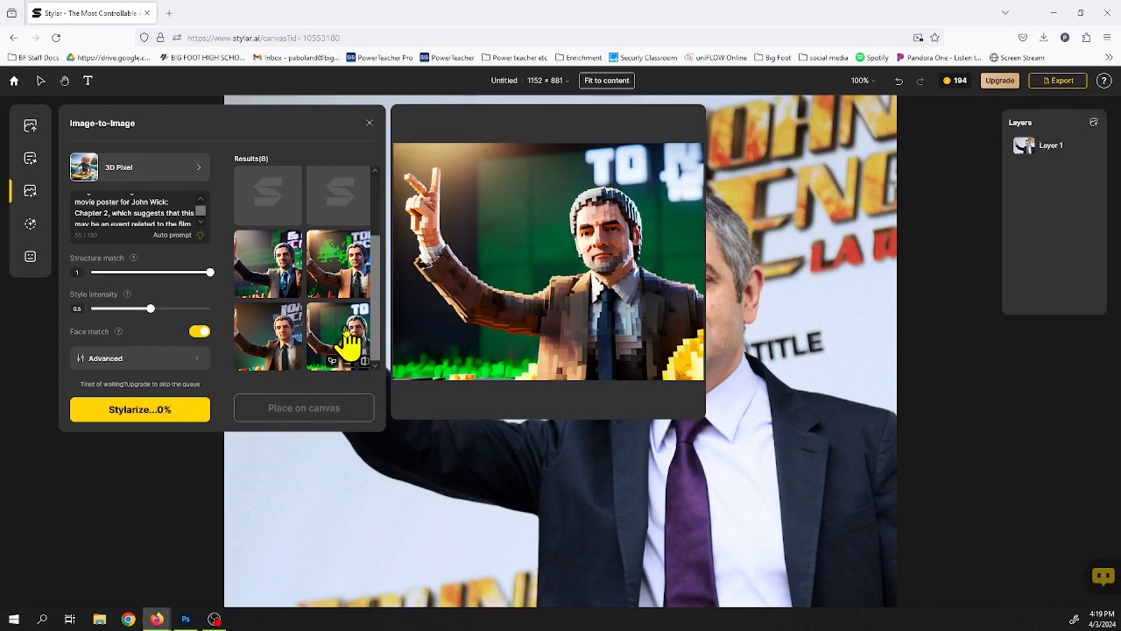
left_click(343, 333)
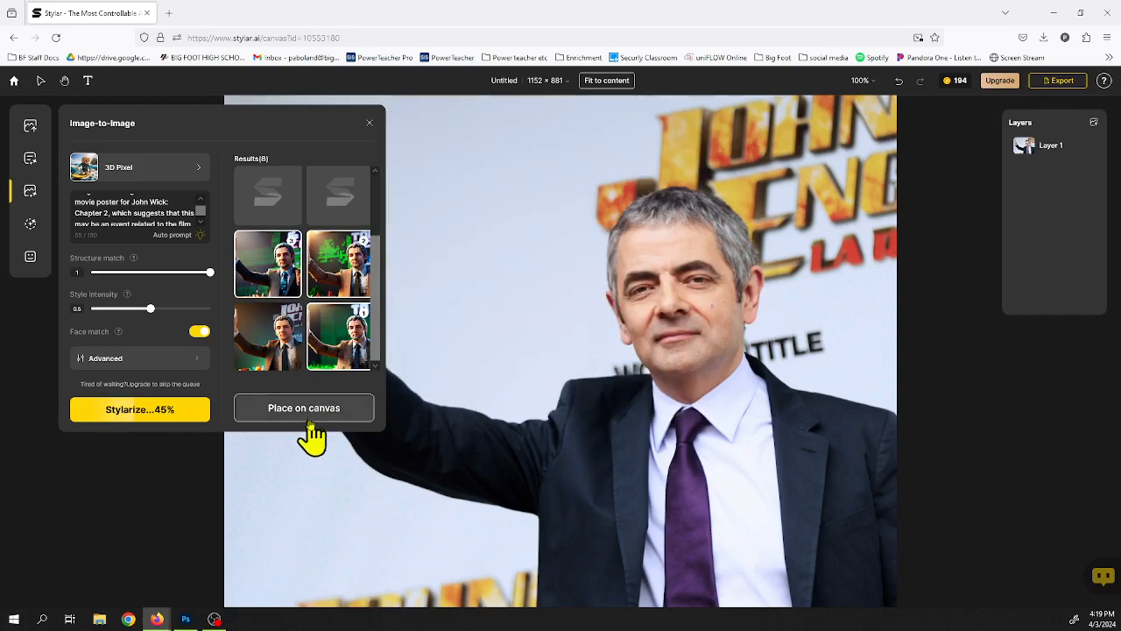
left_click(309, 424)
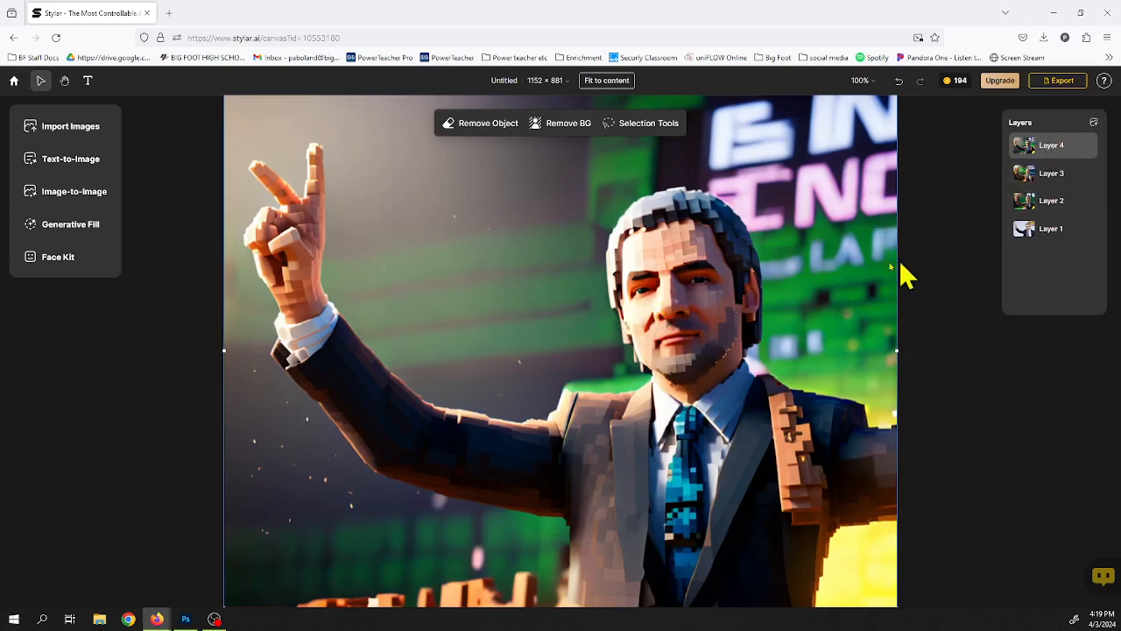
Hide Layer 4, Layer 3 and Layer 2 one after another to compare the stylized versions with the original photo.
left_click(1091, 148)
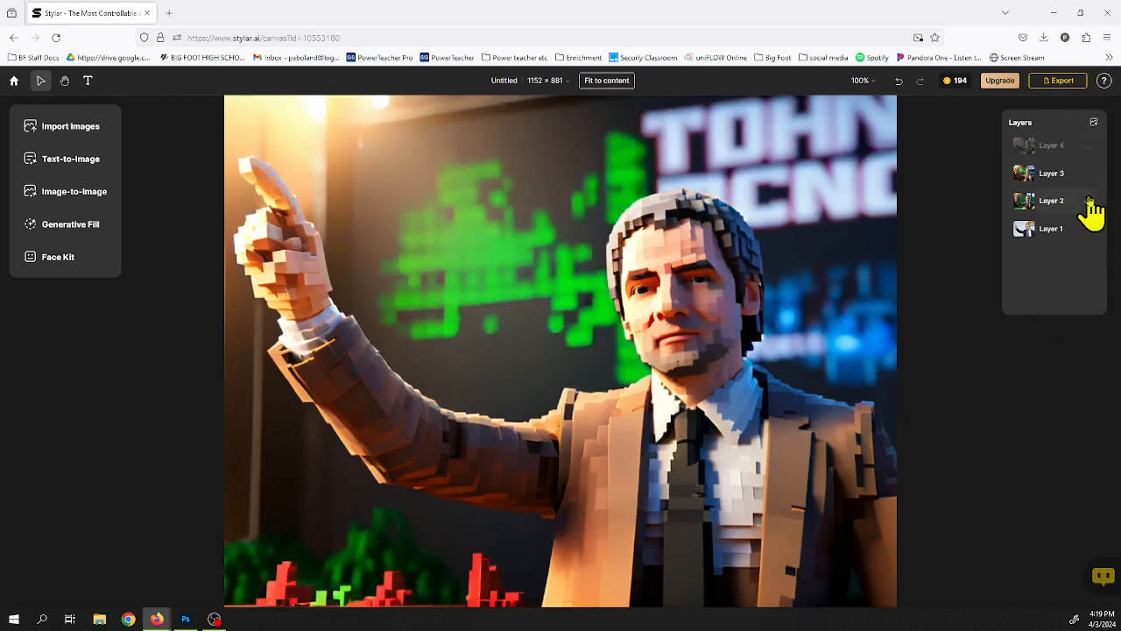
left_click(1089, 174)
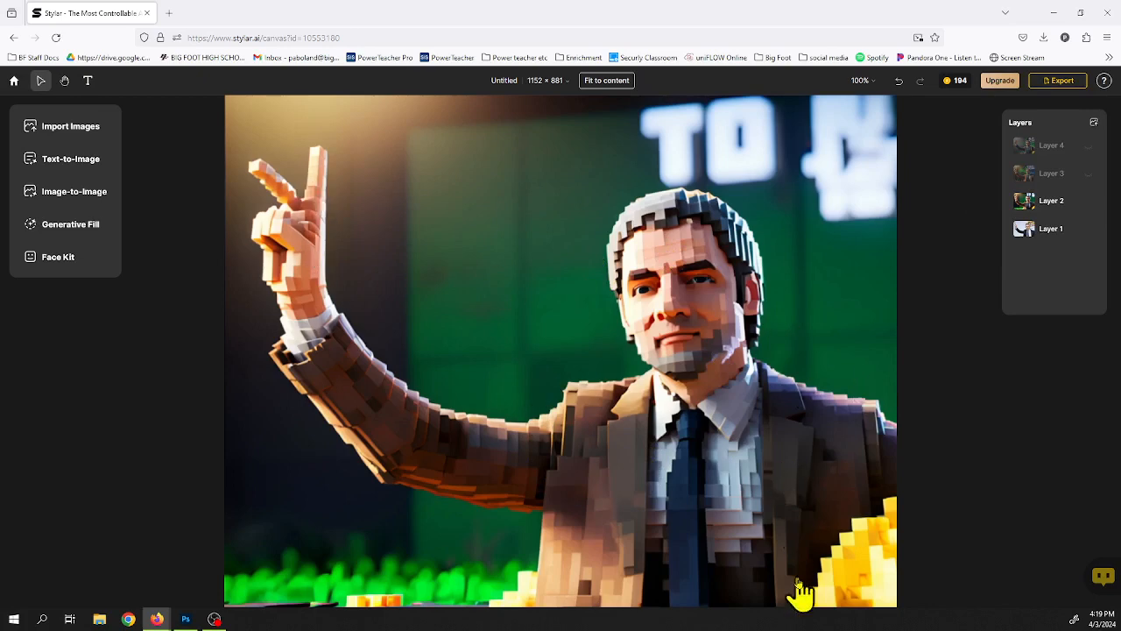
left_click(1095, 207)
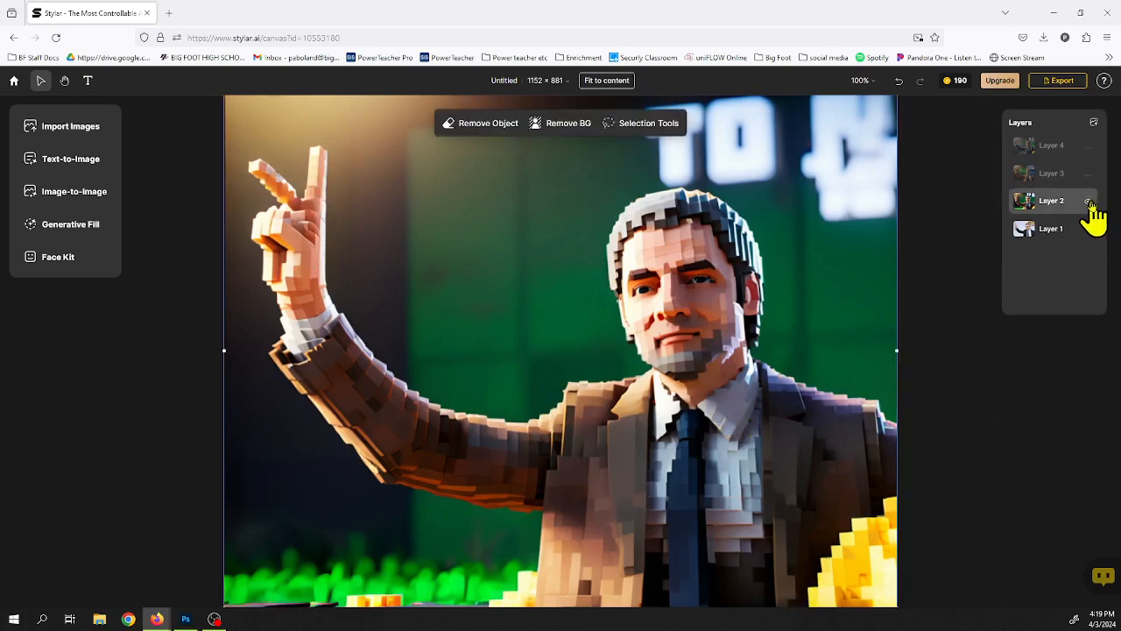
left_click(1090, 201)
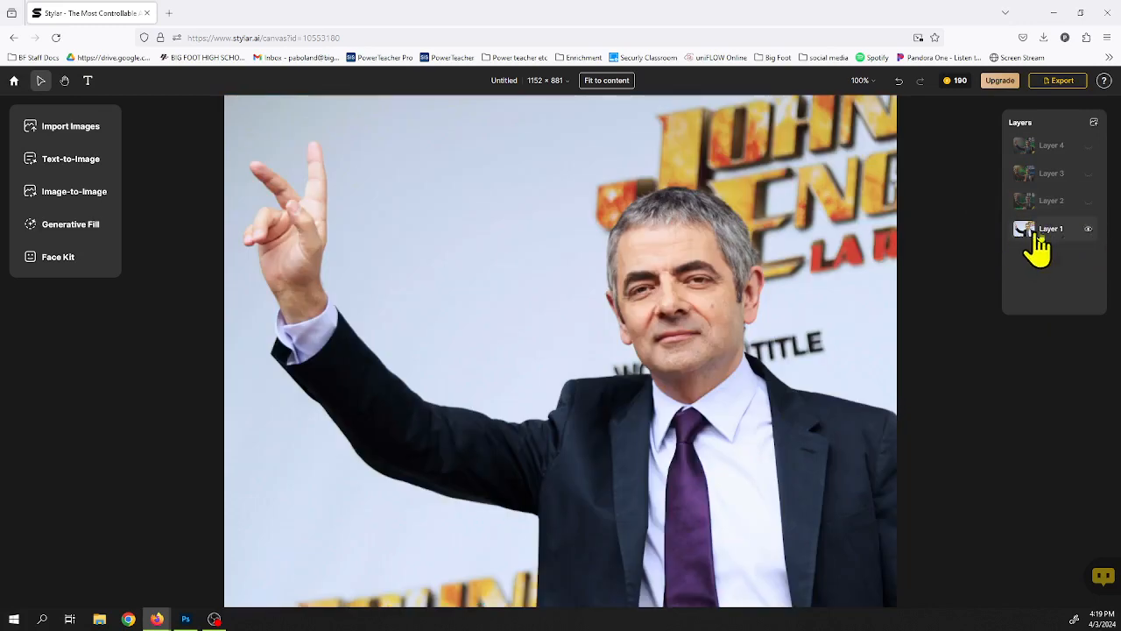
Reopen Image-to-Image, preview the generated 3D Pixel results once more and close the tool.
left_click(45, 193)
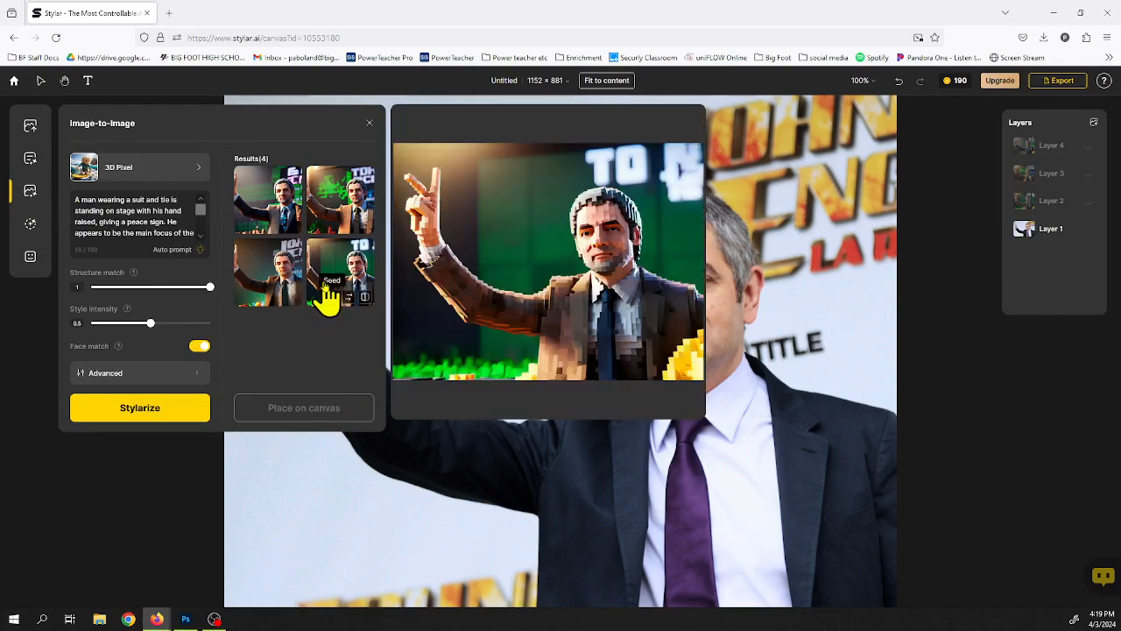
mouse_move(350, 197)
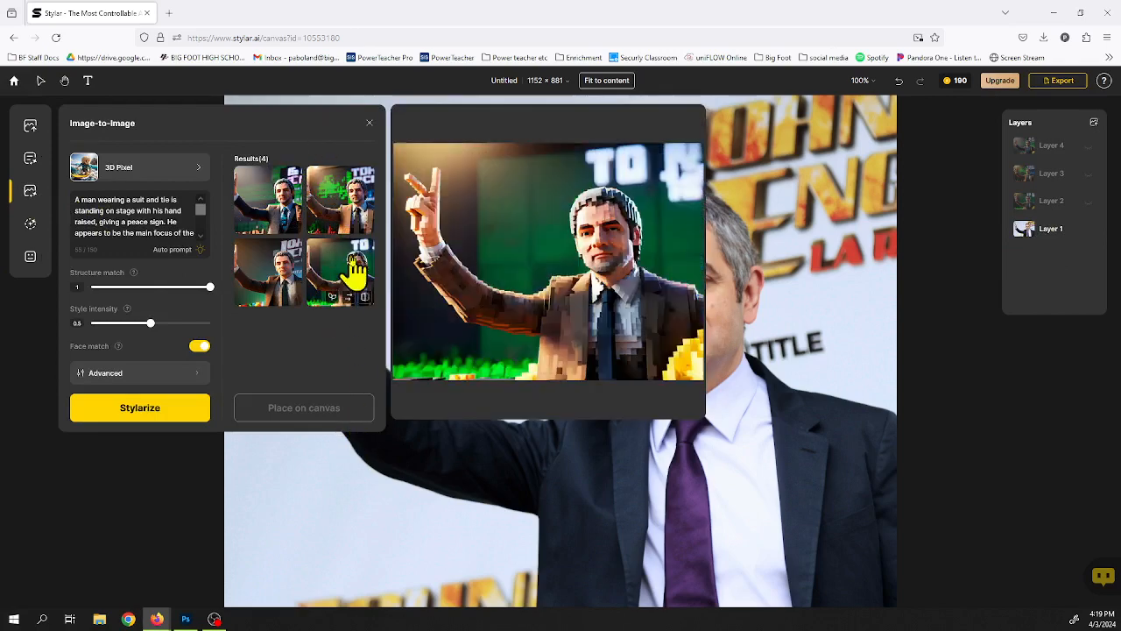
mouse_move(338, 260)
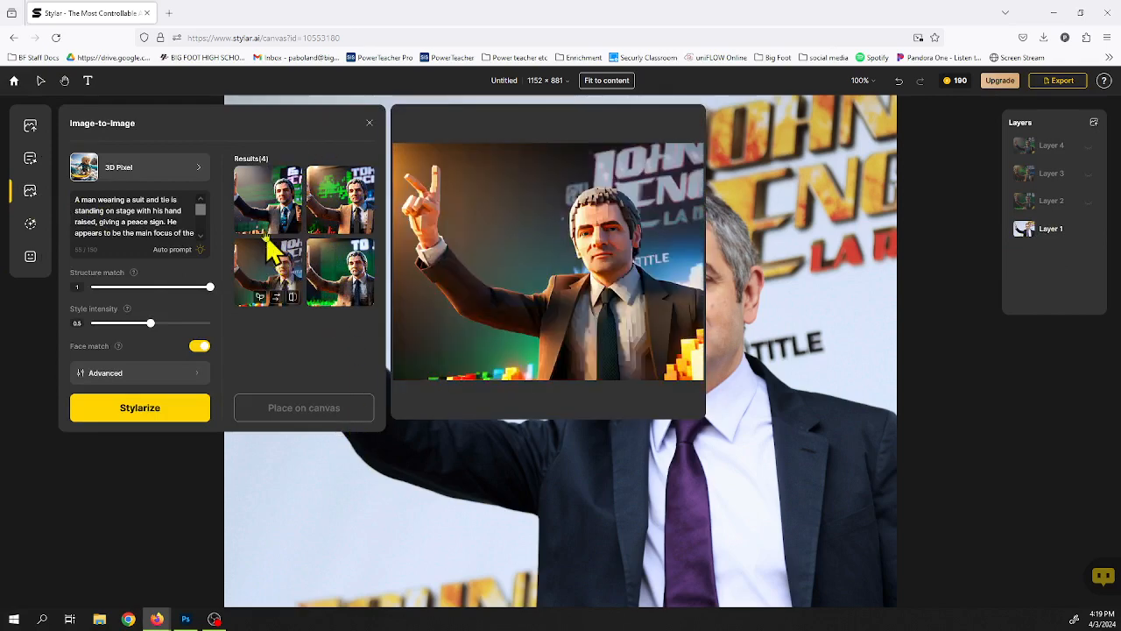
left_click(369, 125)
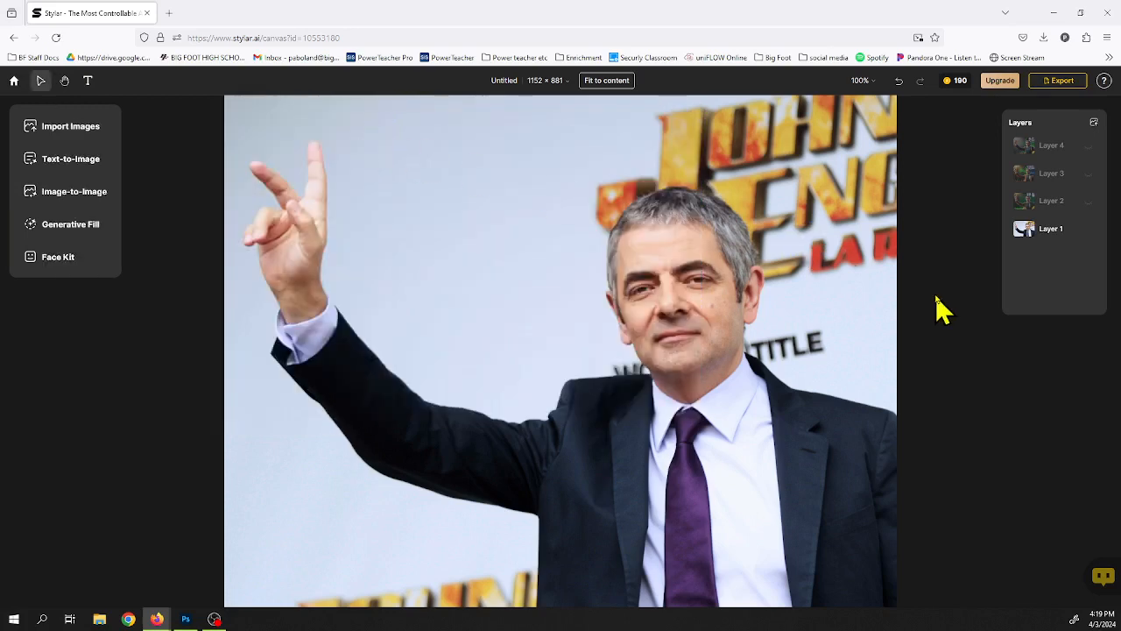
Show Layer 2 again and compare it with Layer 3, keeping Layer 3 hidden.
left_click(1091, 203)
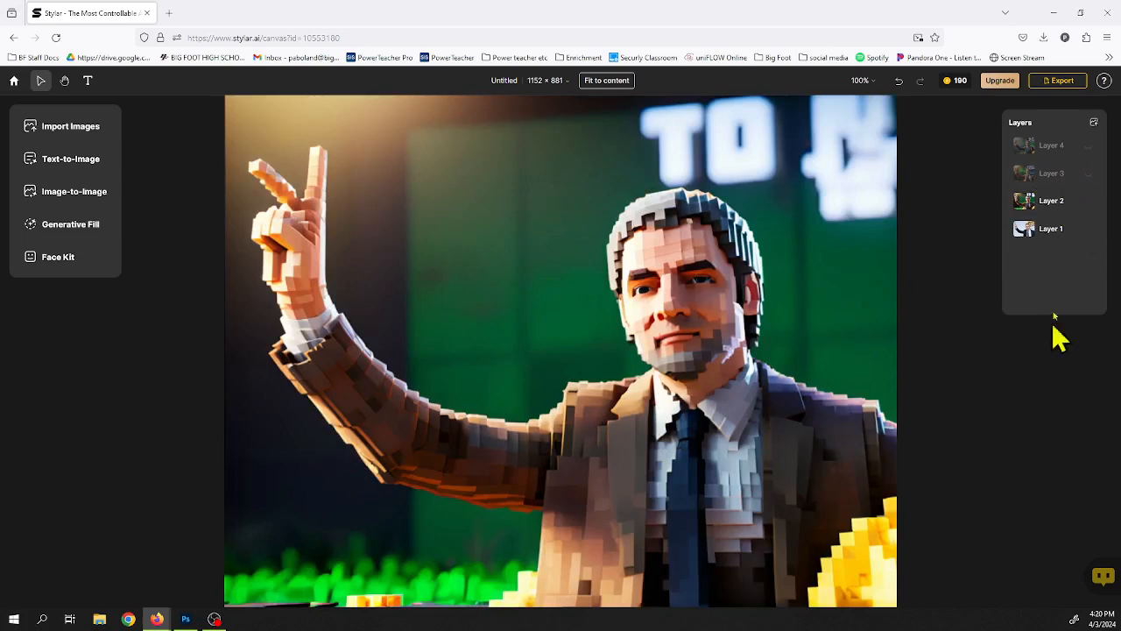
left_click(1090, 174)
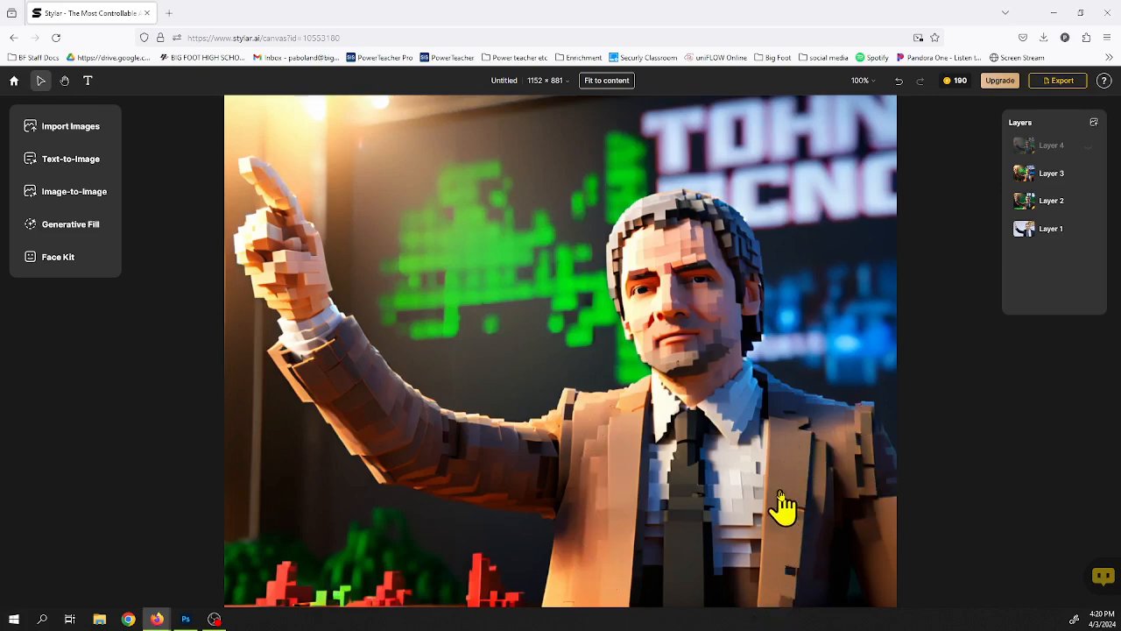
left_click(1086, 207)
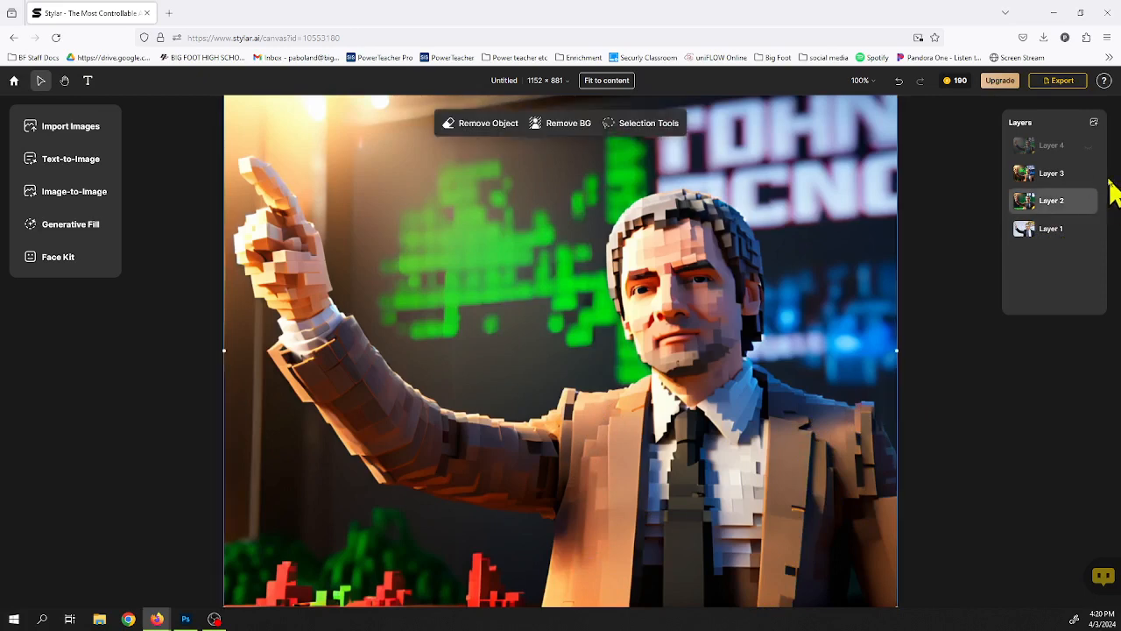
left_click(1091, 175)
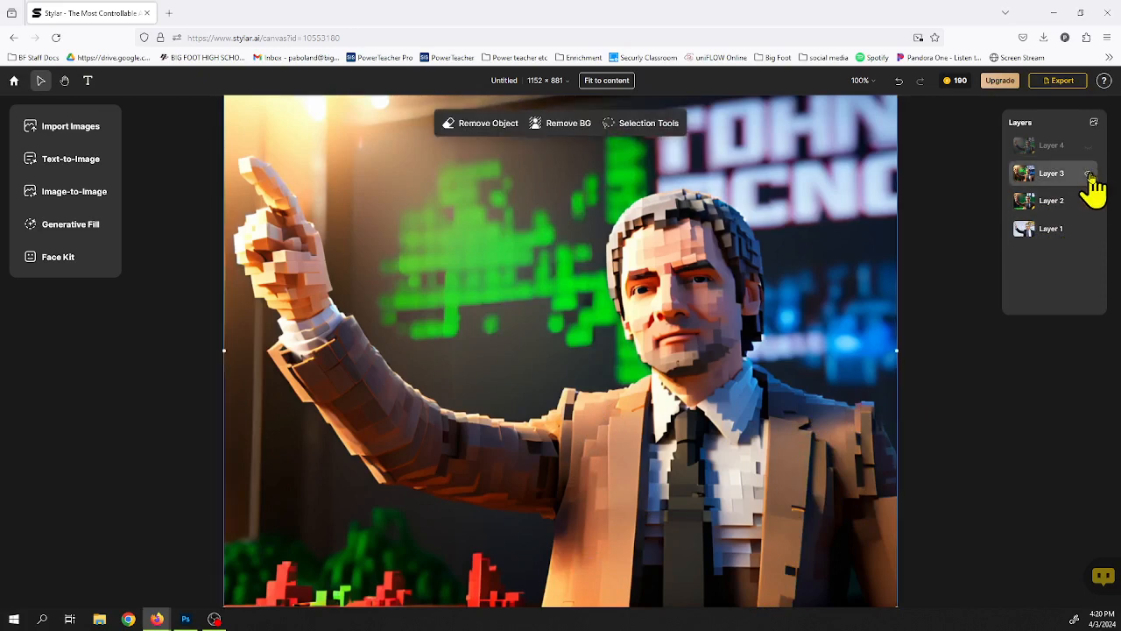
left_click(1090, 176)
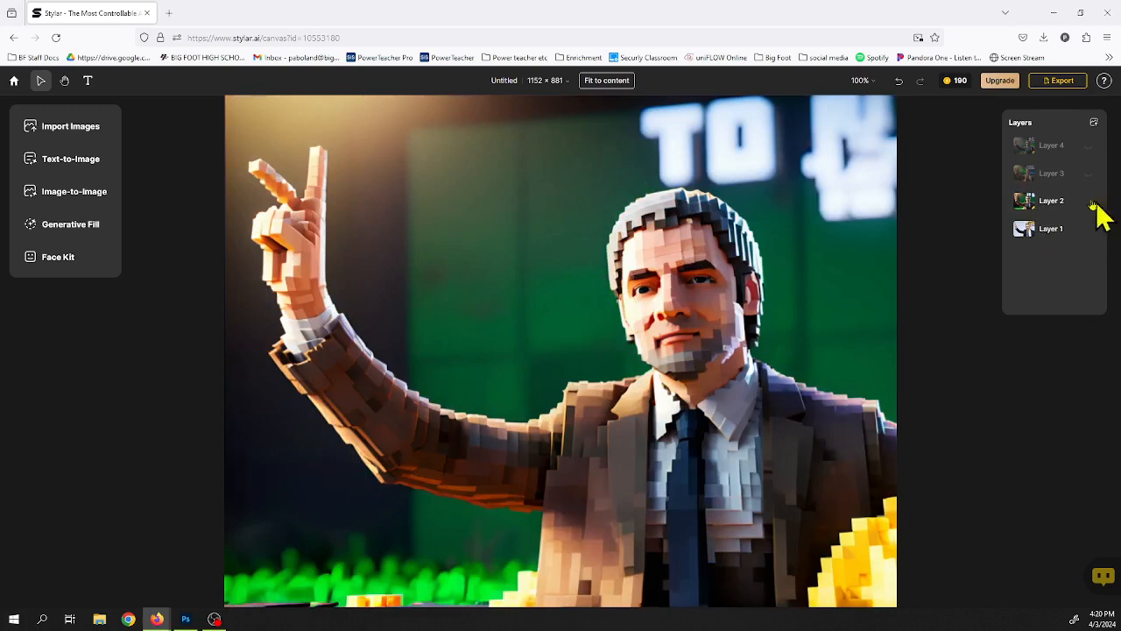
Save Layer 2 as an image and dismiss the browser's download list.
left_click(1069, 207)
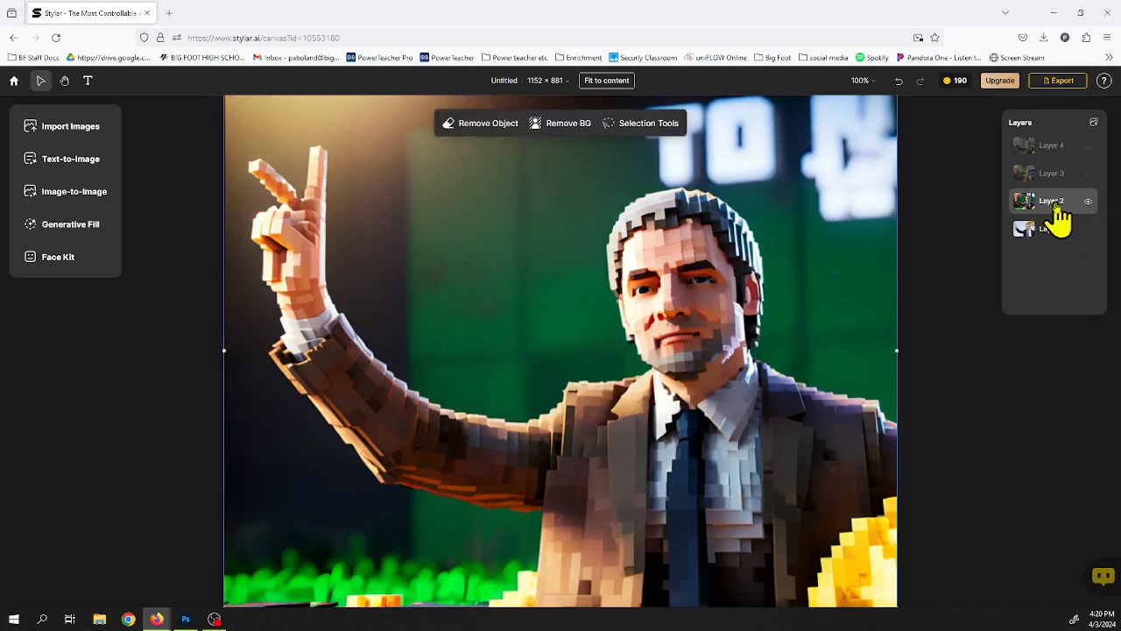
right_click(1056, 210)
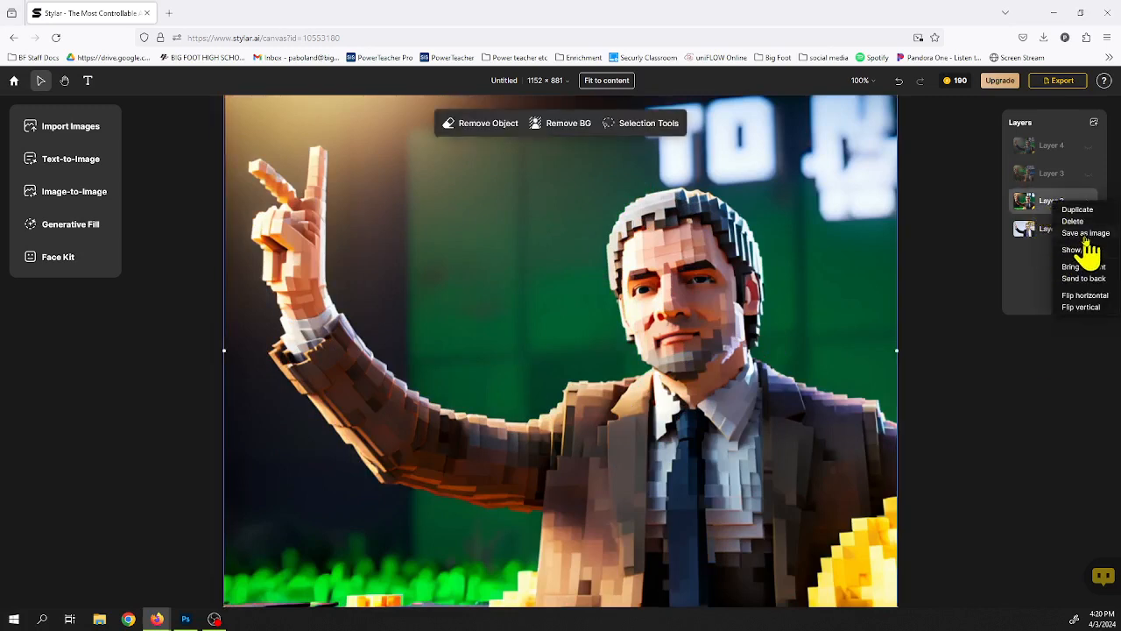
left_click(1081, 235)
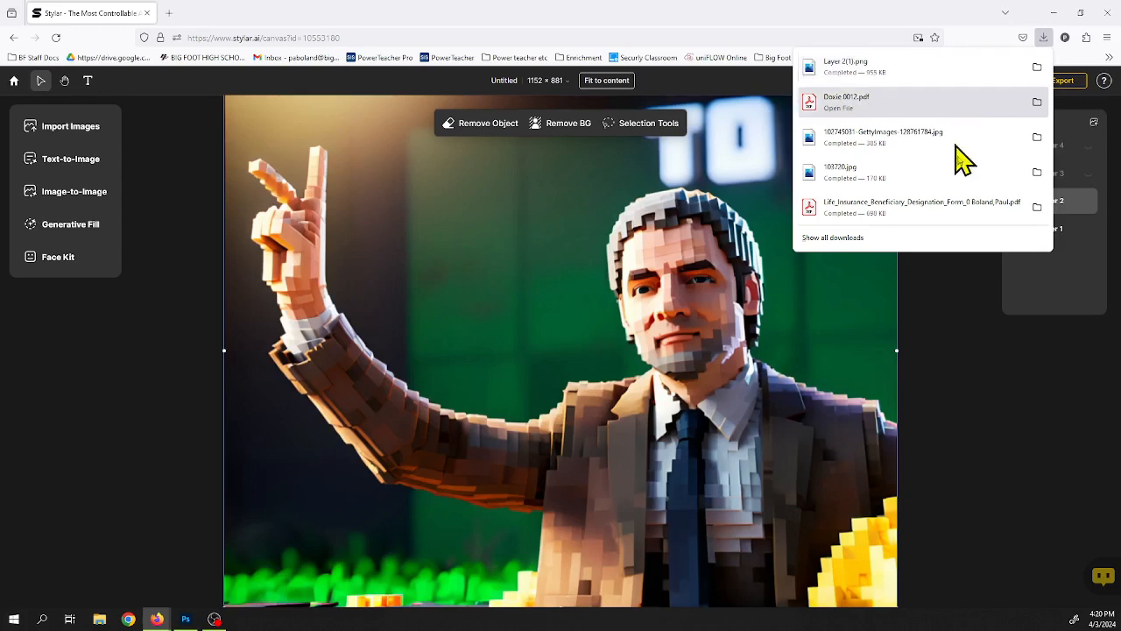
left_click(976, 394)
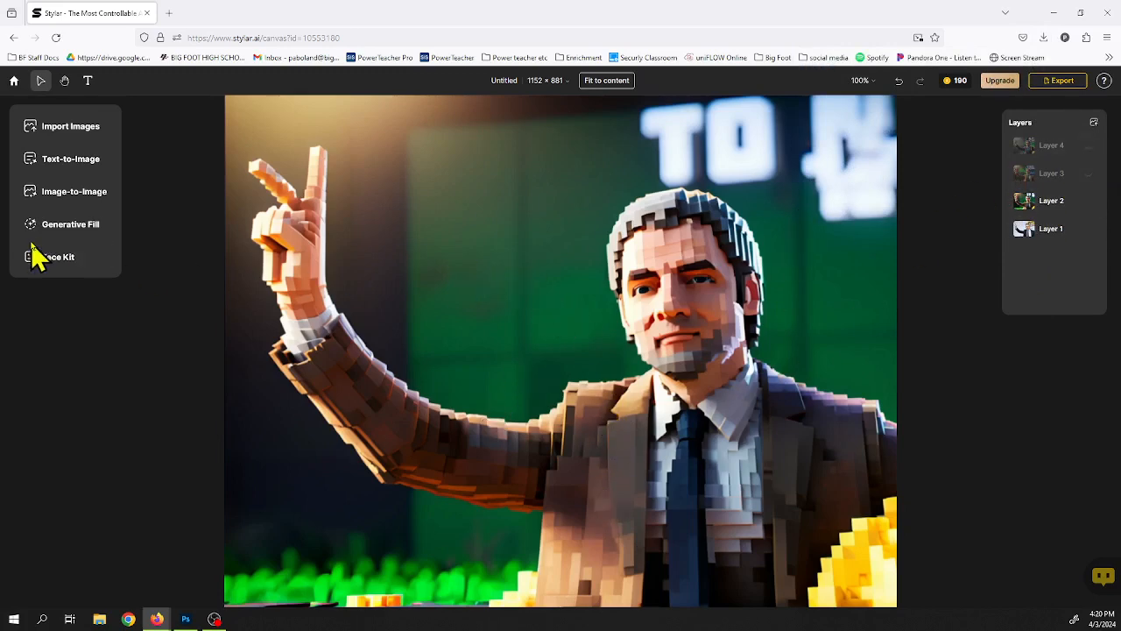
Choose the Cutie 3D style for Image-to-Image and stylarize with structure match 1, style intensity 0.6 and face match enabled.
left_click(77, 193)
left_click(157, 178)
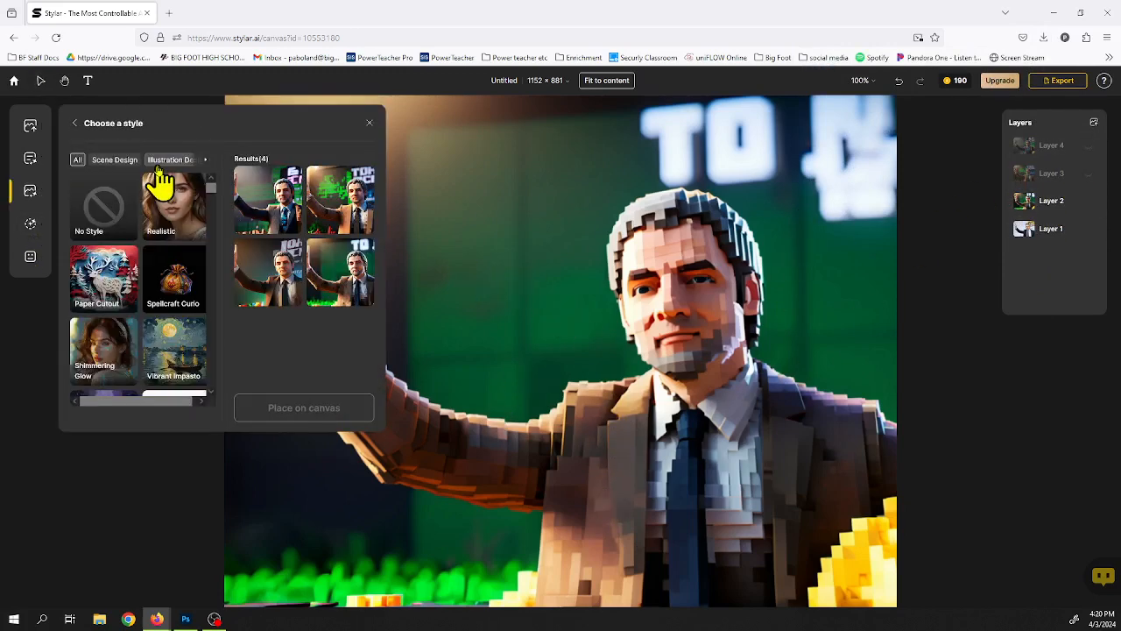
scroll(194, 273, "down", 5)
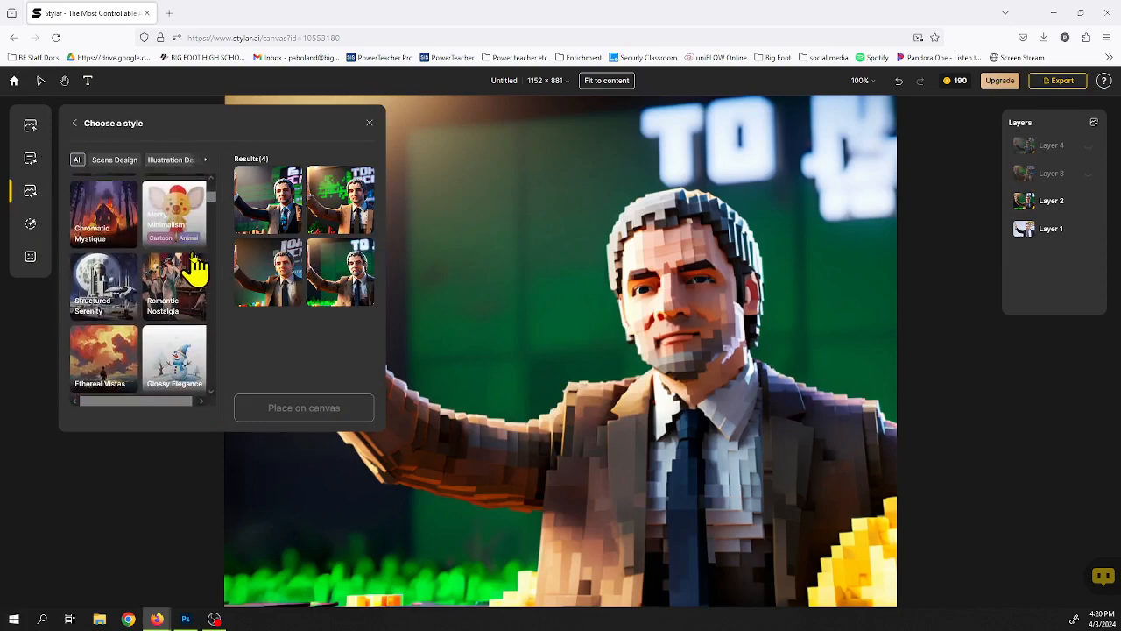
scroll(195, 263, "up", 3)
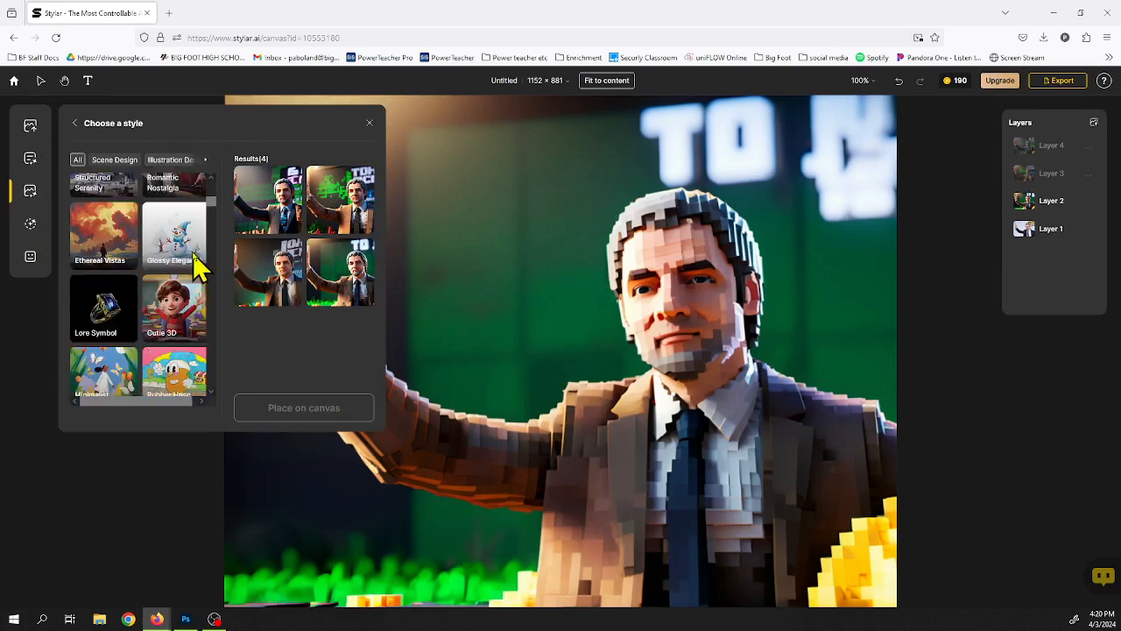
left_click(174, 298)
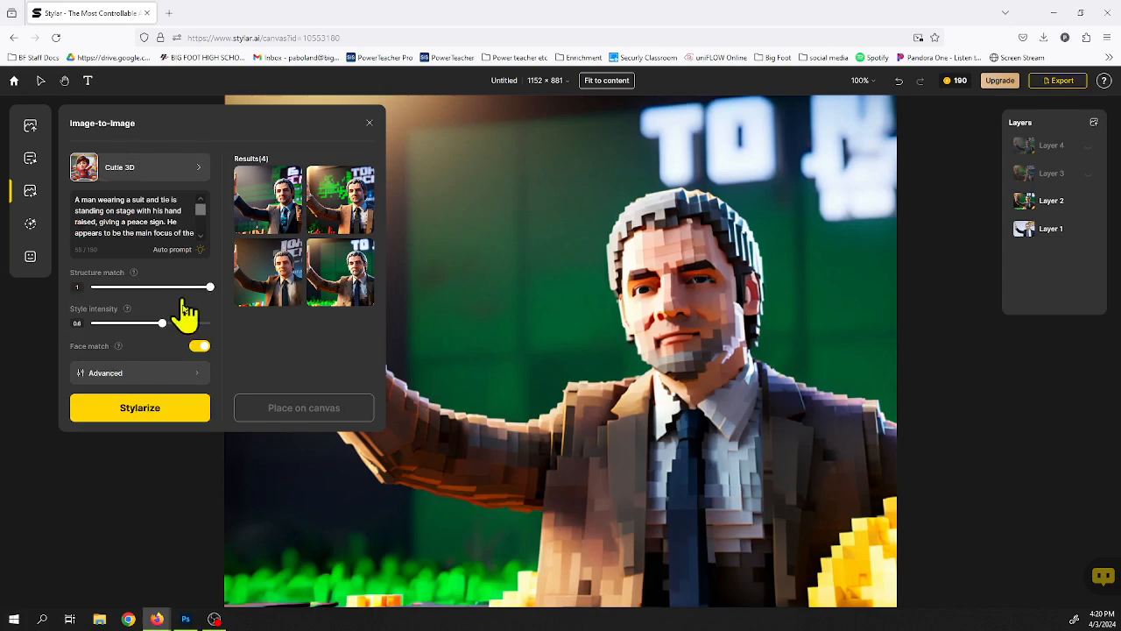
left_click(159, 410)
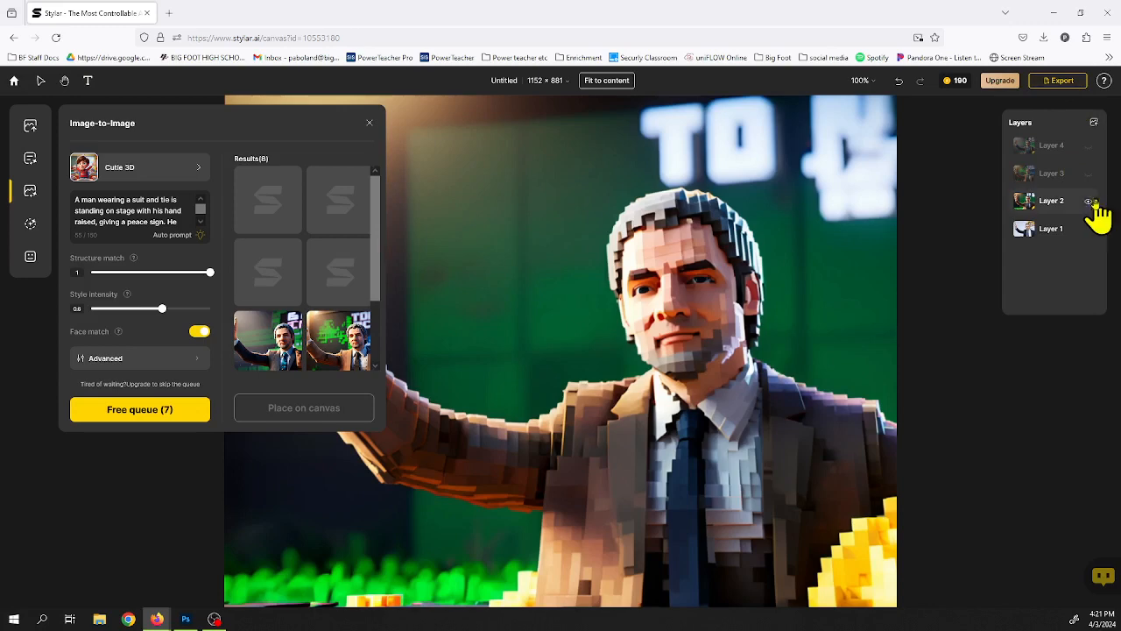
Show Layer 3 and Layer 4 again and check the export options for downloading all layers without exporting.
left_click(1092, 174)
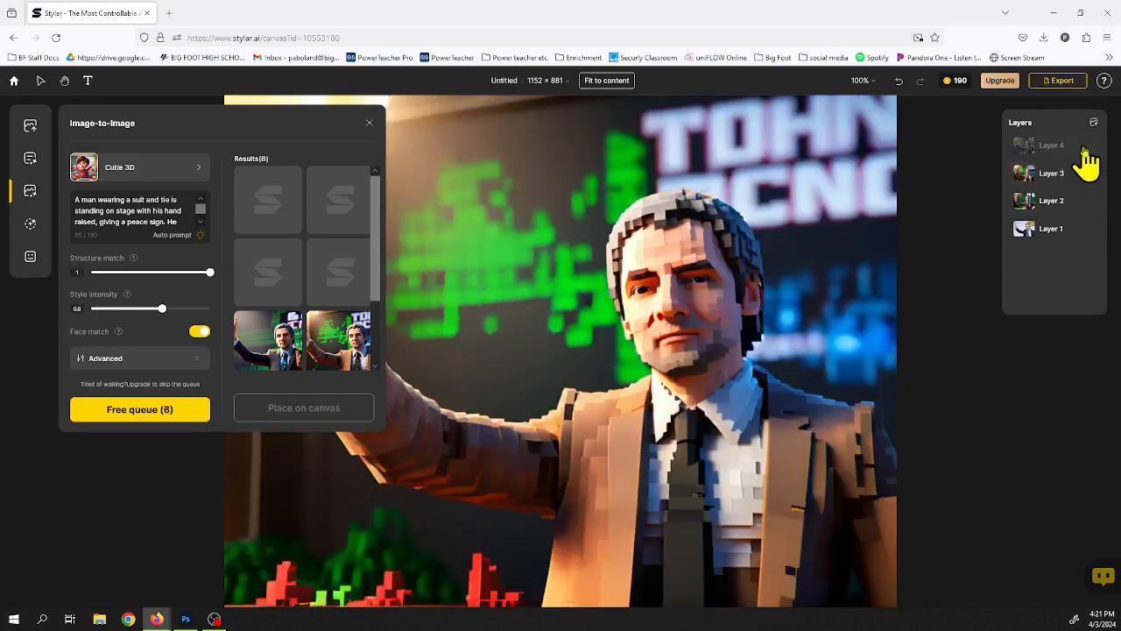
left_click(1091, 147)
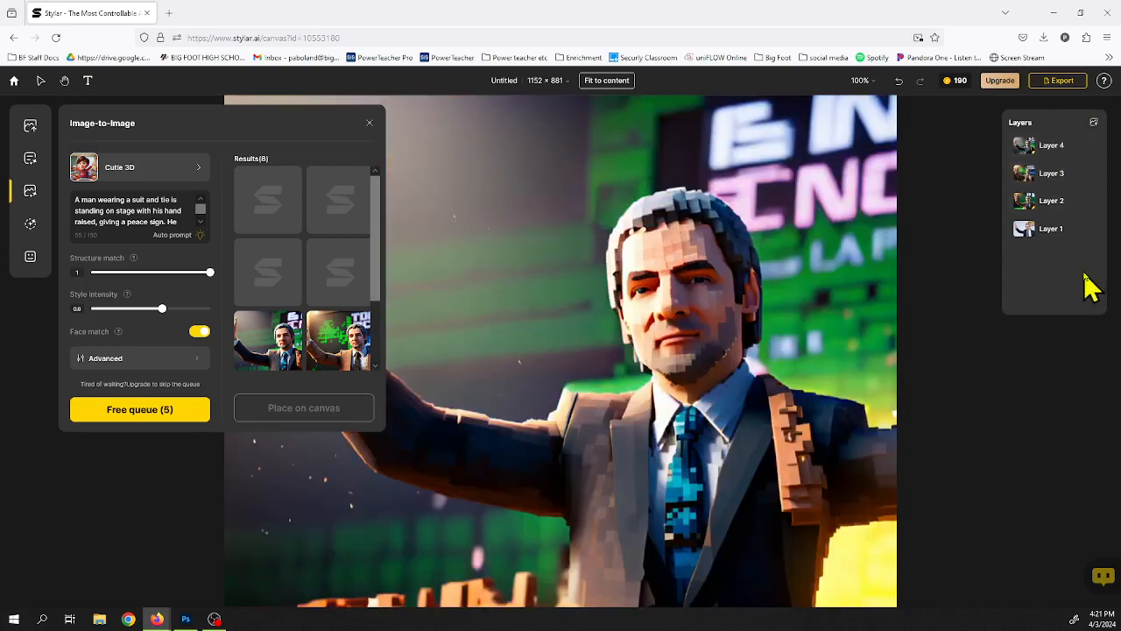
left_click(1056, 86)
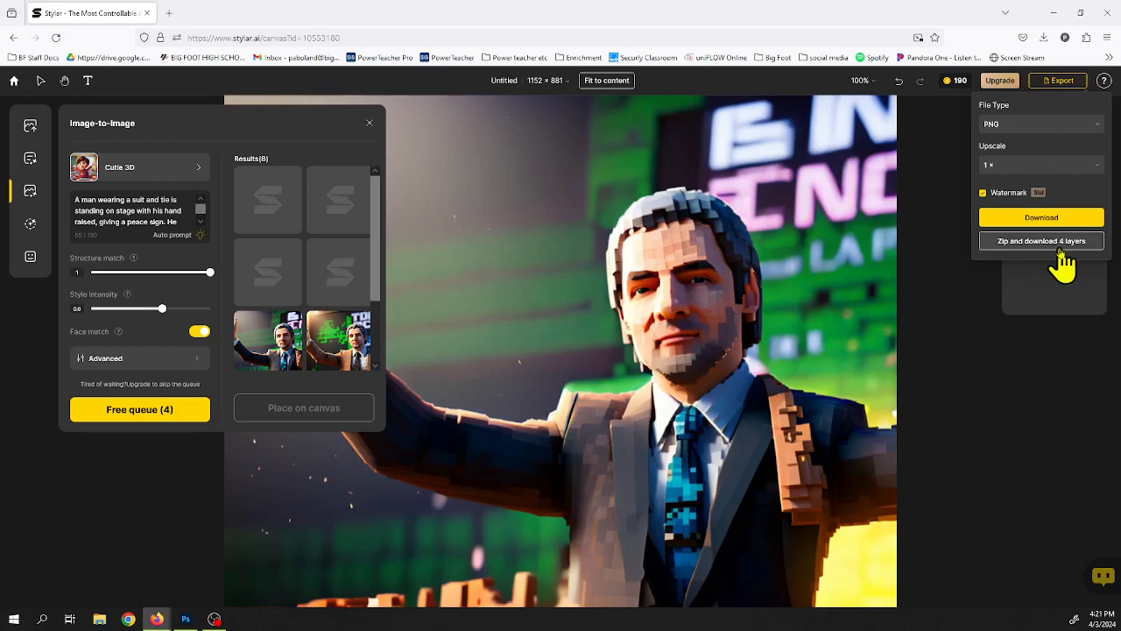
left_click(965, 325)
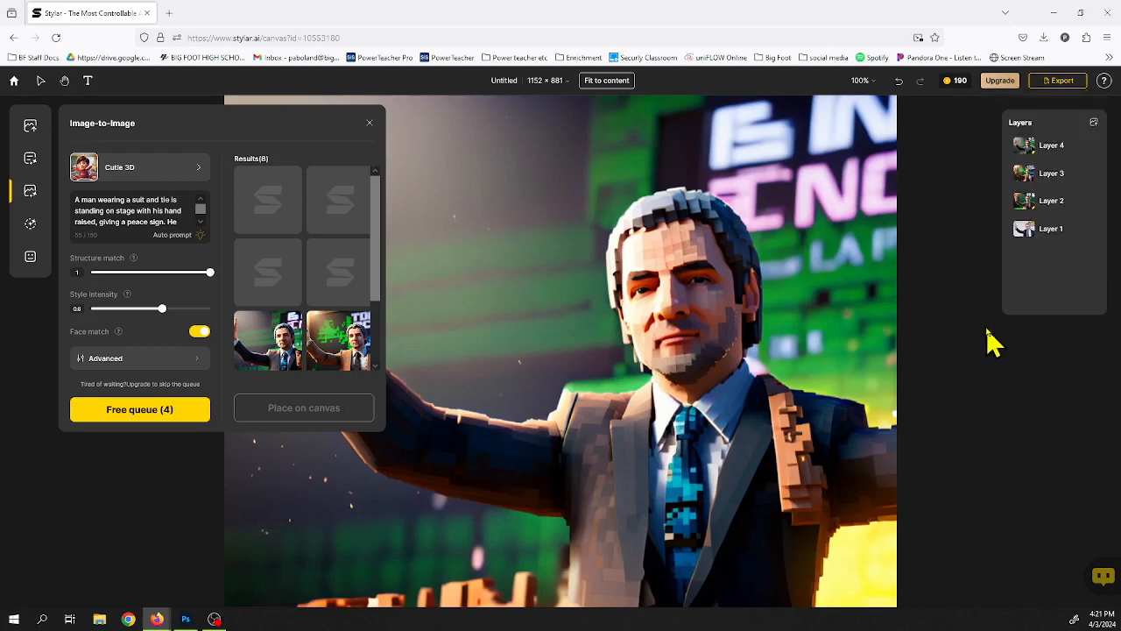
Select Layer 3 and compare the export options for a single image and for all layers without exporting.
left_click(1047, 179)
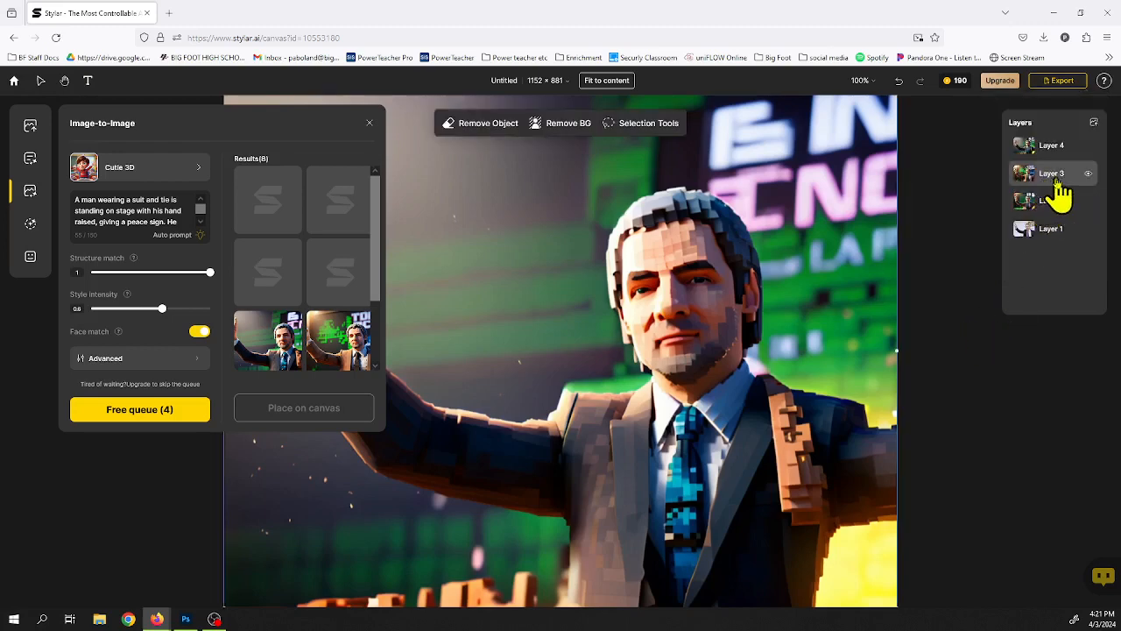
left_click(1057, 83)
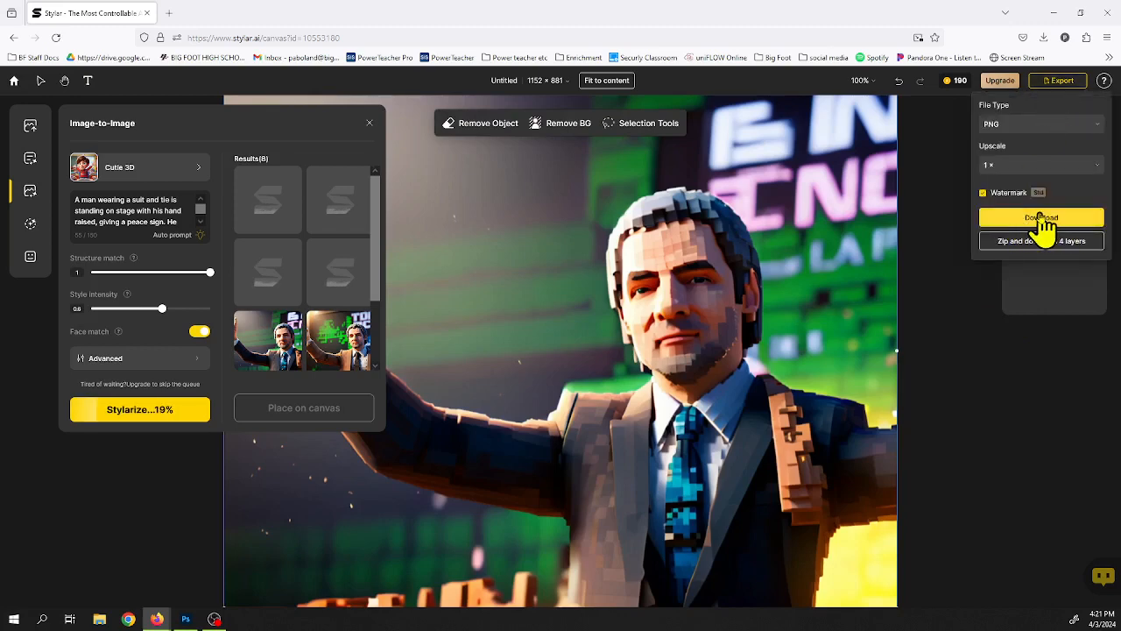
left_click(929, 184)
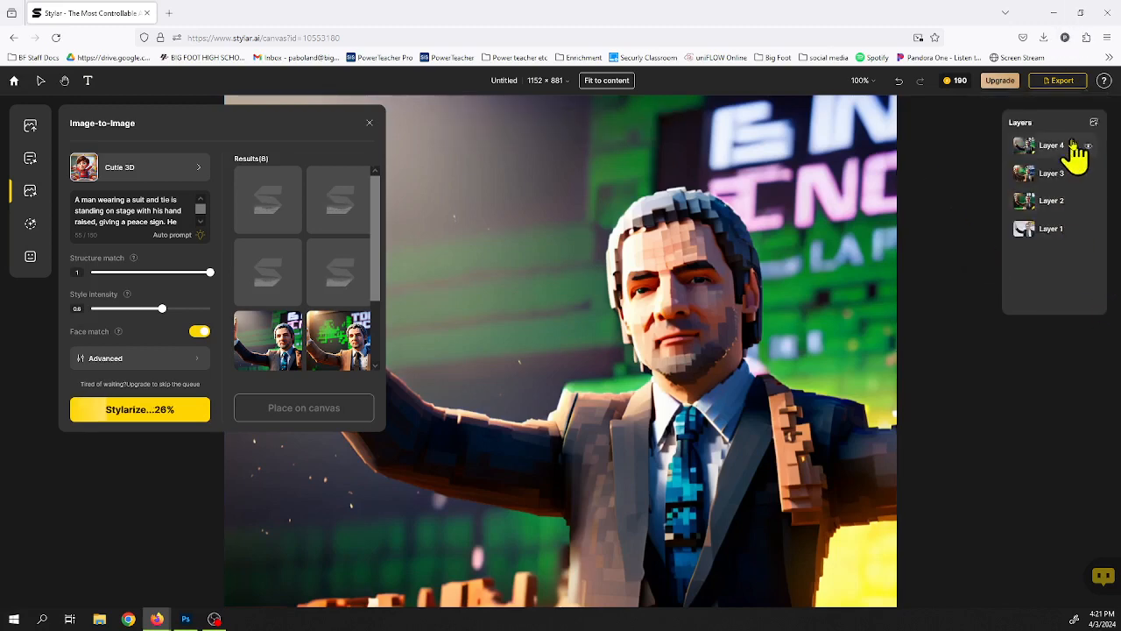
left_click(1058, 81)
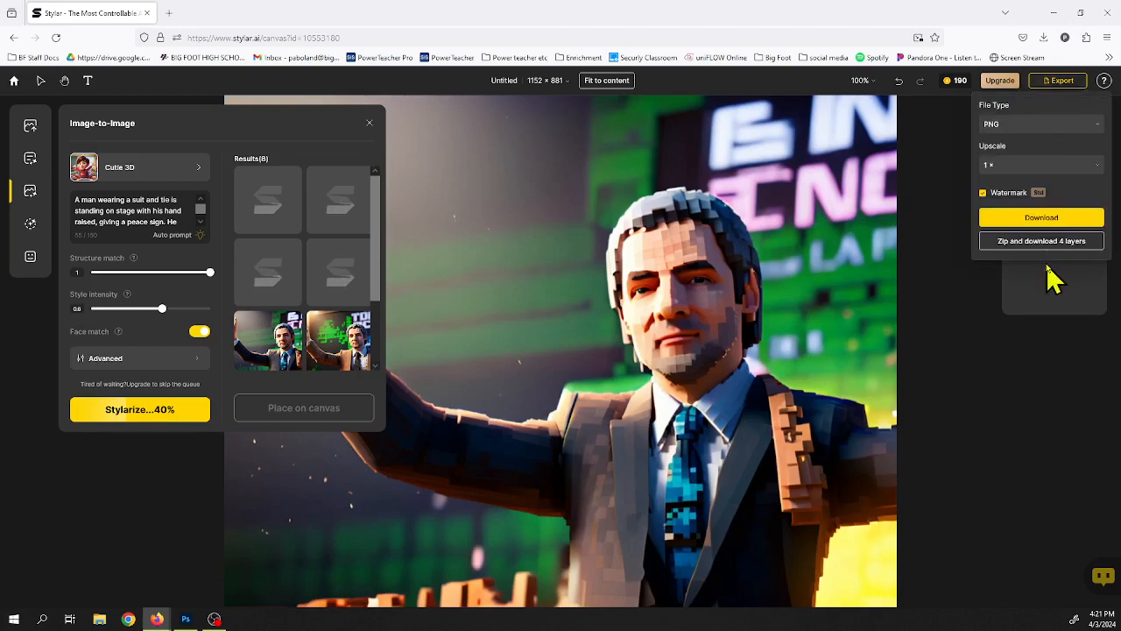
left_click(988, 313)
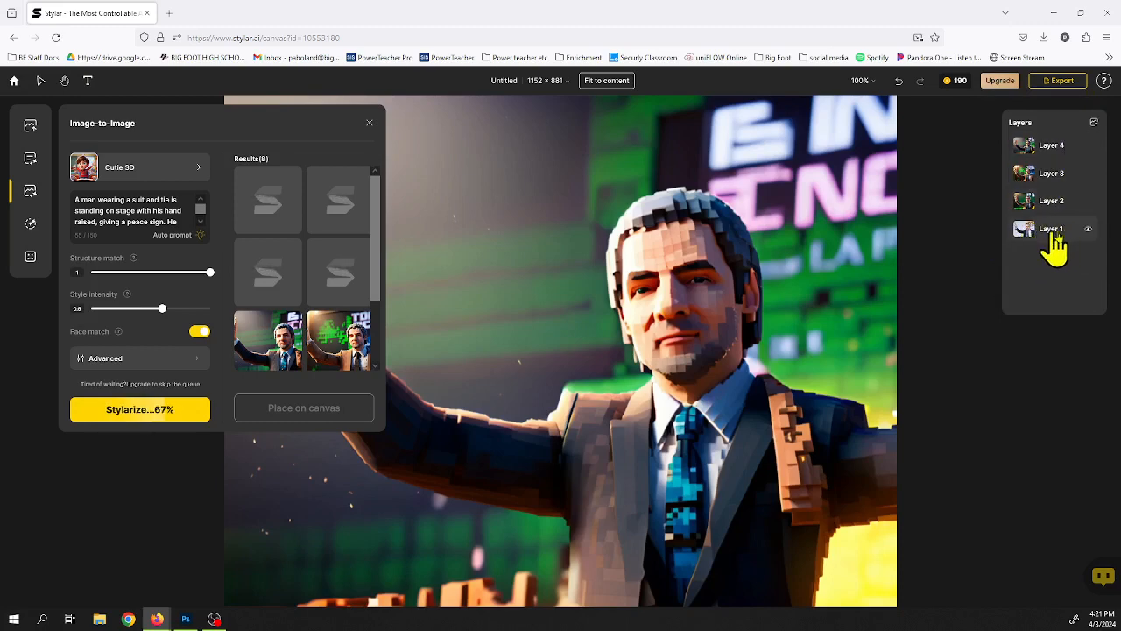
Hide Layer 1 and check the export options for downloading only the visible layers without exporting.
left_click(1089, 231)
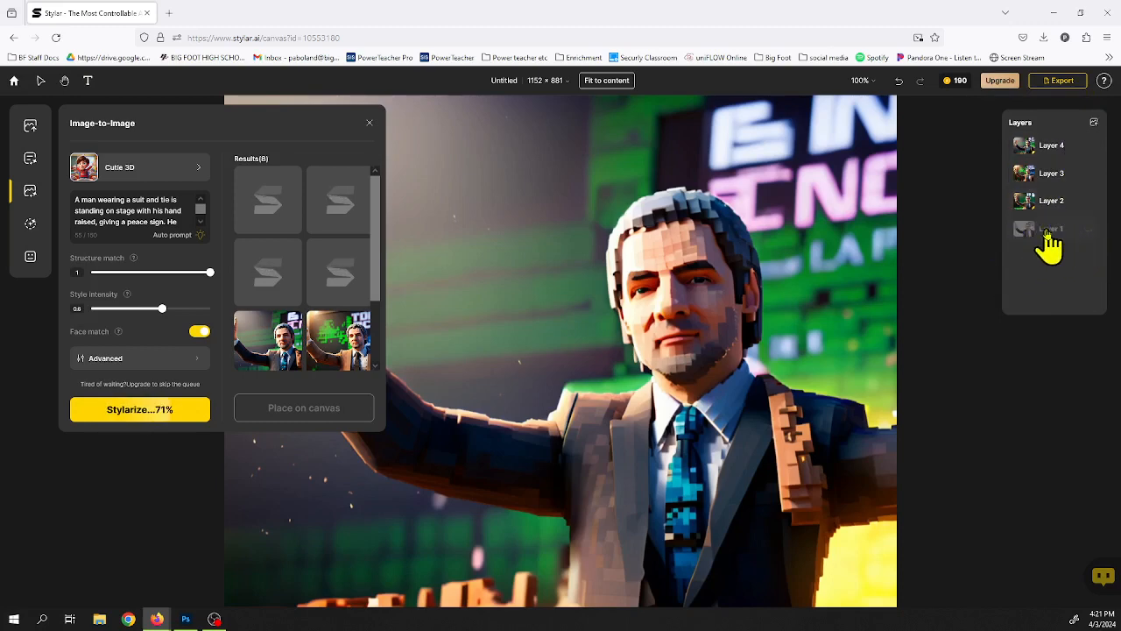
left_click(1060, 80)
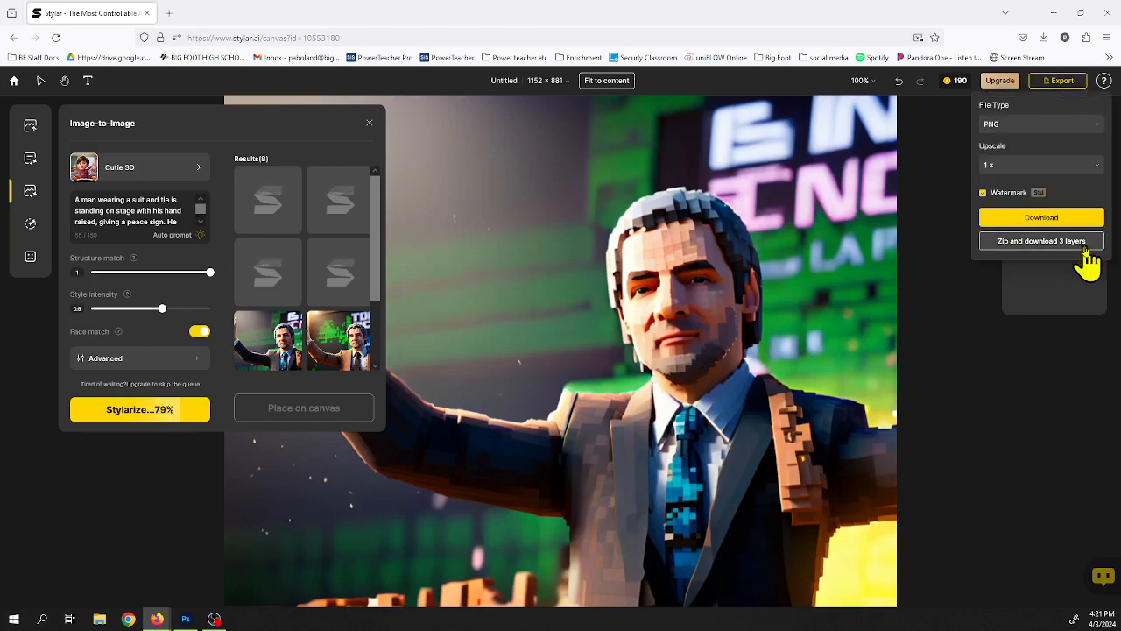
left_click(1051, 84)
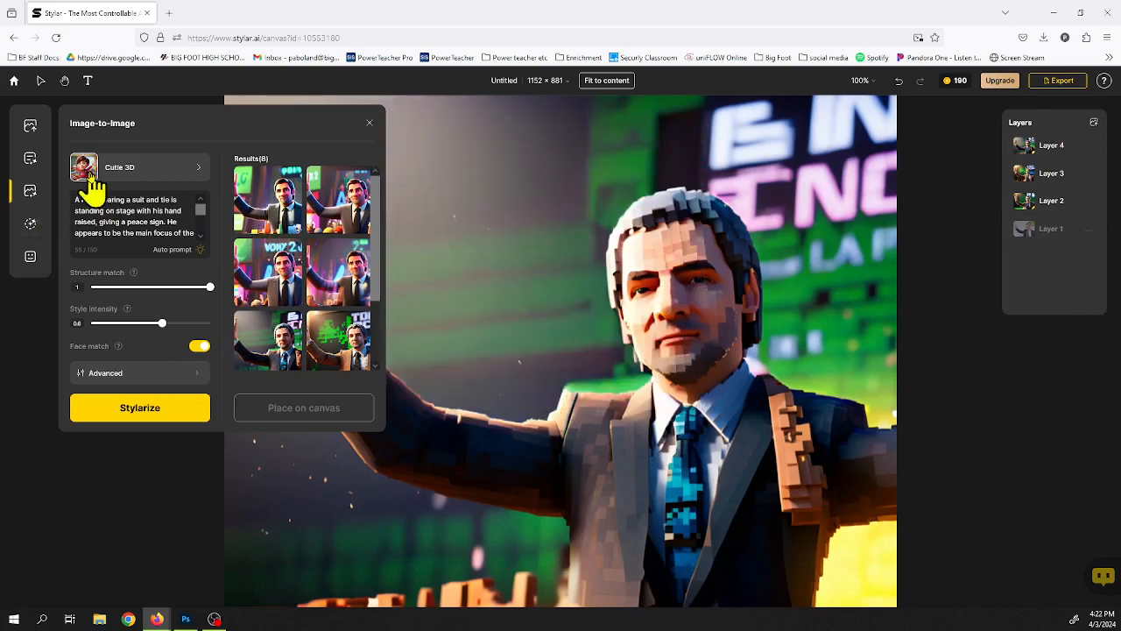
Preview the new Cutie 3D results and place the one with the "VONY 2 JOH" sign on the canvas.
mouse_move(270, 200)
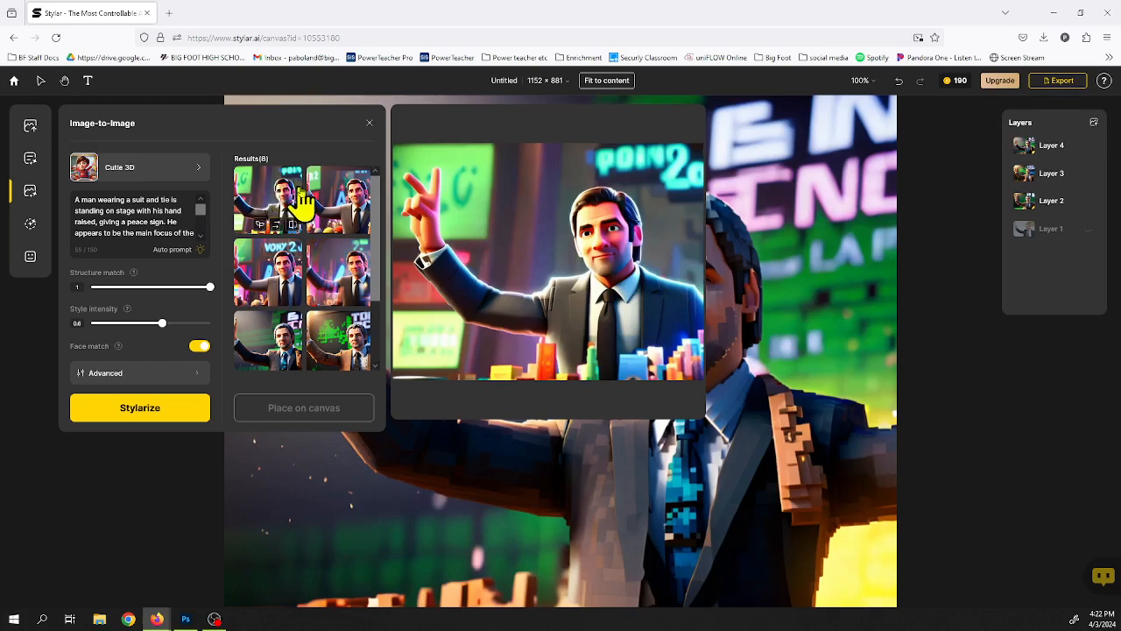
mouse_move(337, 206)
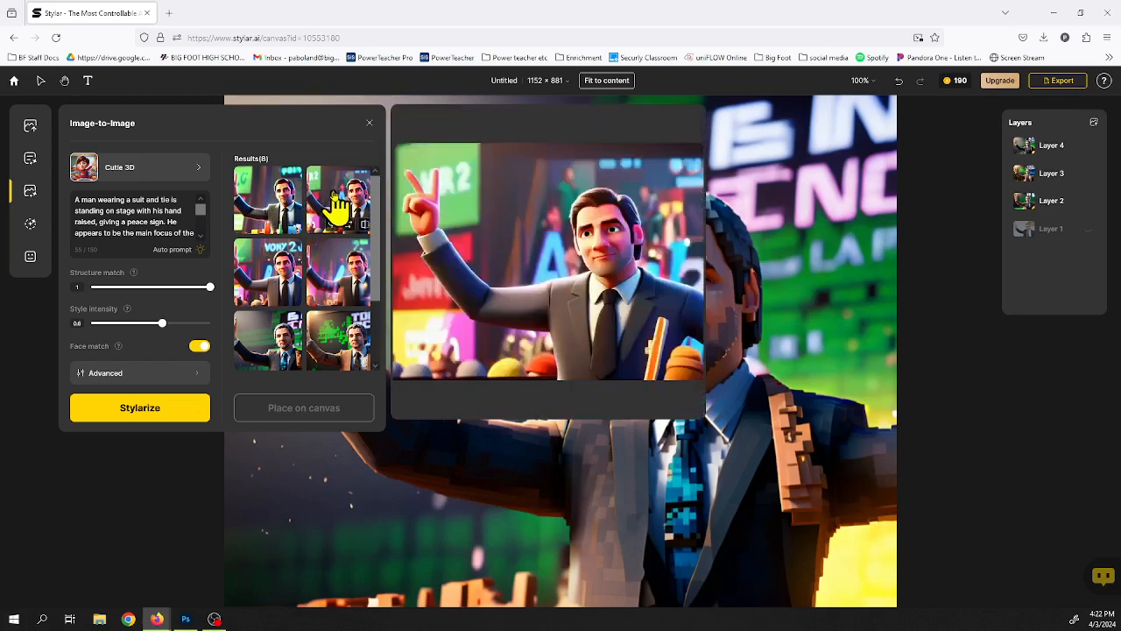
mouse_move(270, 285)
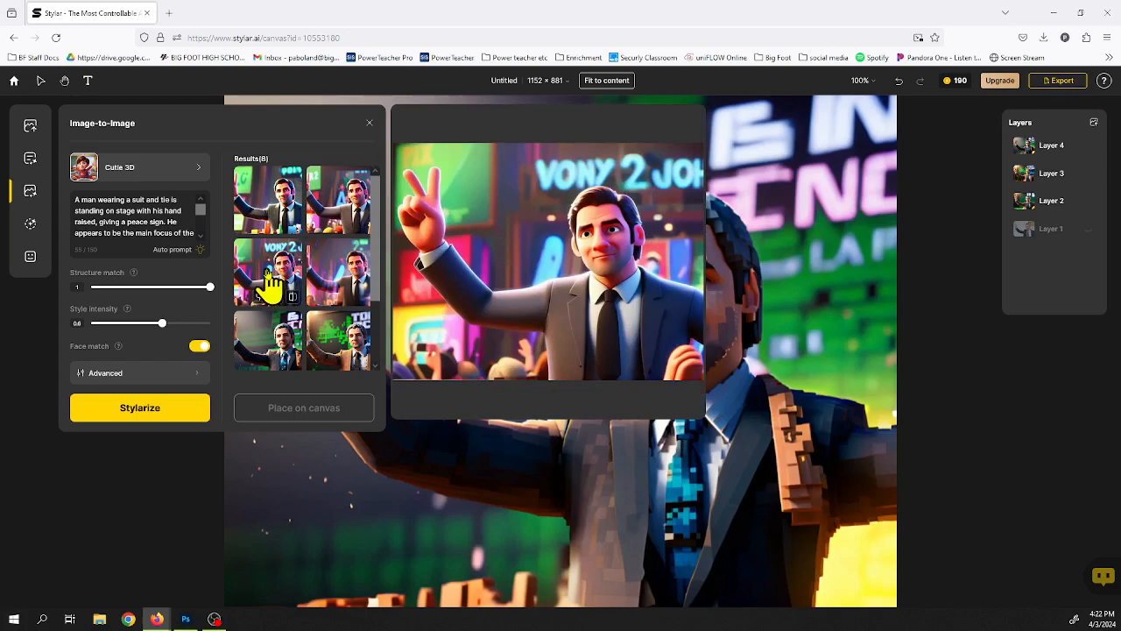
mouse_move(338, 285)
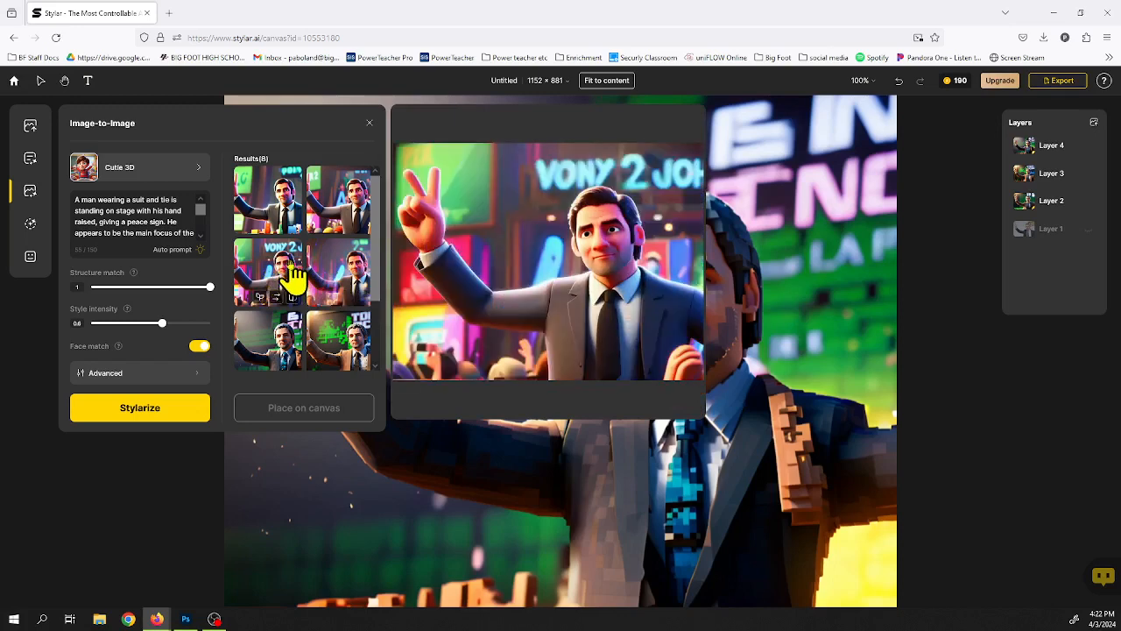
left_click(267, 274)
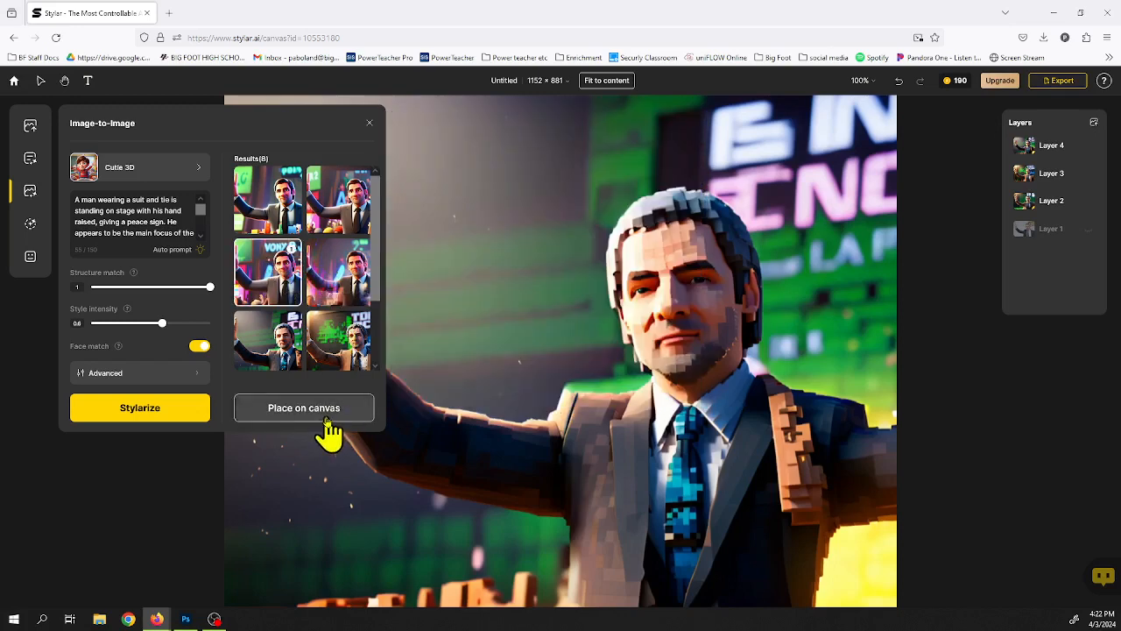
left_click(326, 412)
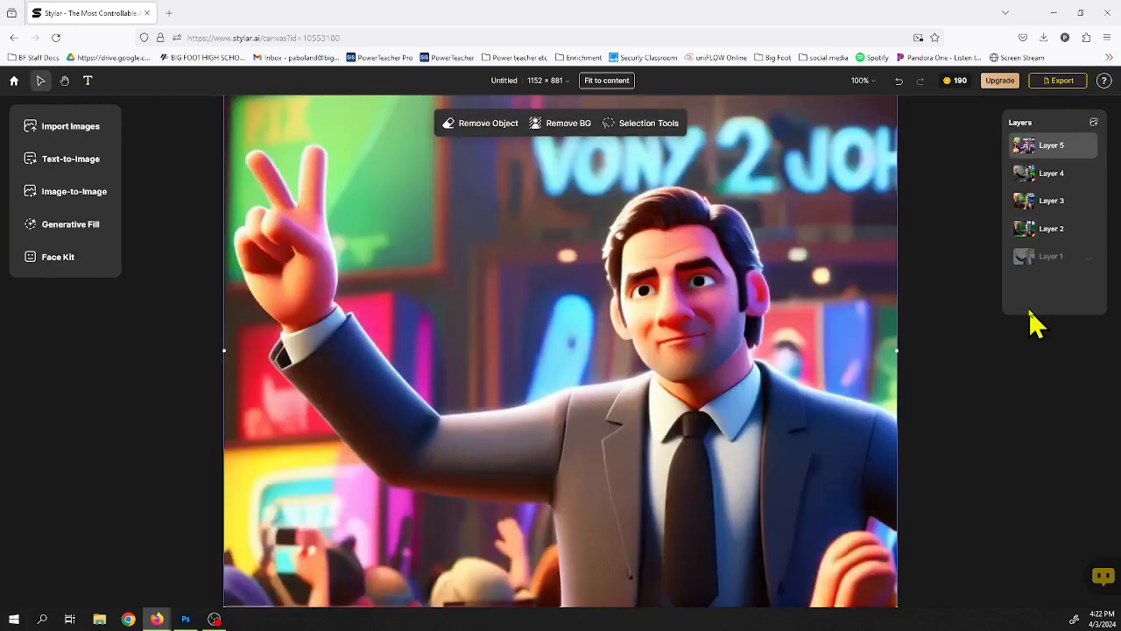